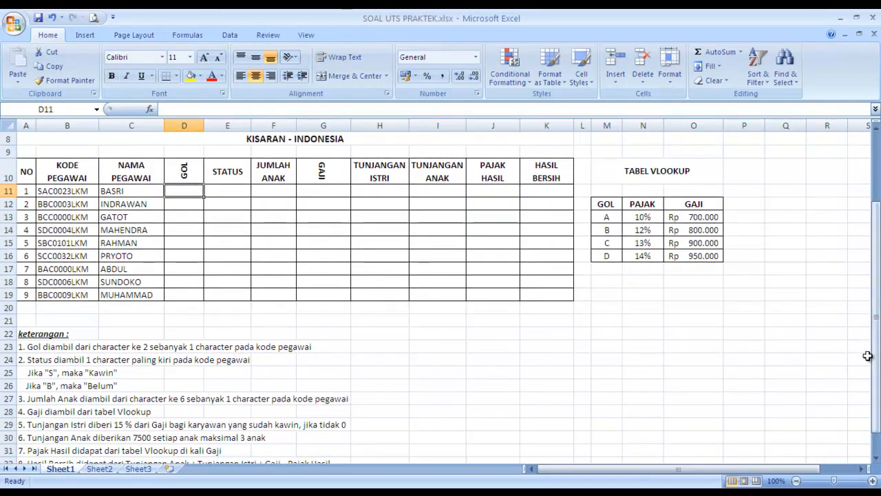
Enter =MID(B11;2;1) in the first GOL cell, D11, and copy the formula down through D19.
{"action": "left_click_drag", "start_coordinate": [875, 356], "coordinate": [875, 365]}
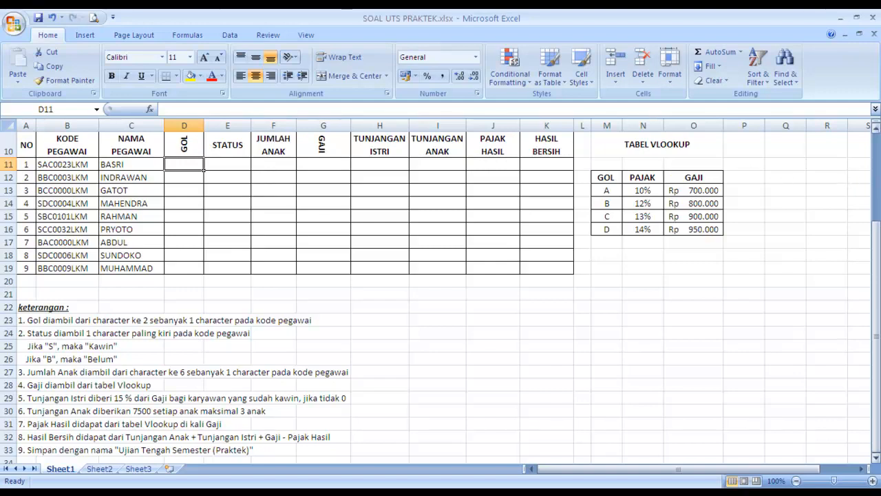
{"action": "left_click_drag", "start_coordinate": [879, 245], "coordinate": [880, 241]}
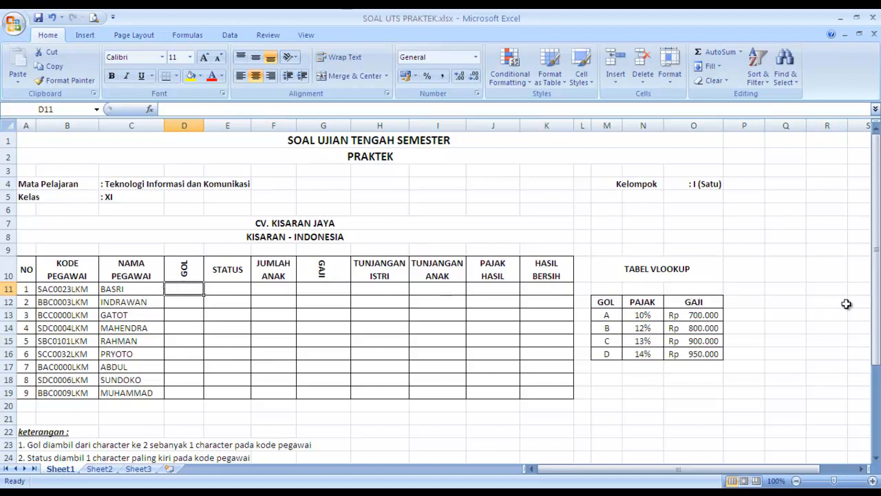
{"action": "left_click_drag", "start_coordinate": [877, 306], "coordinate": [877, 311]}
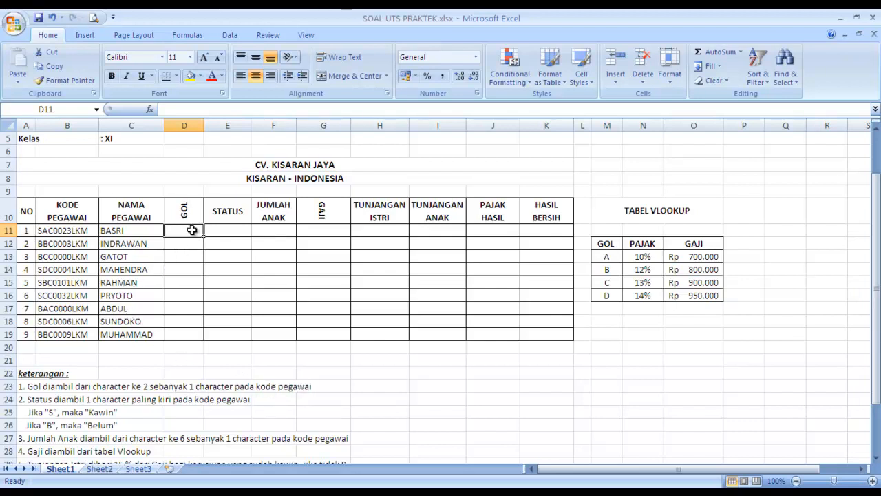
{"action": "type", "text": "="}
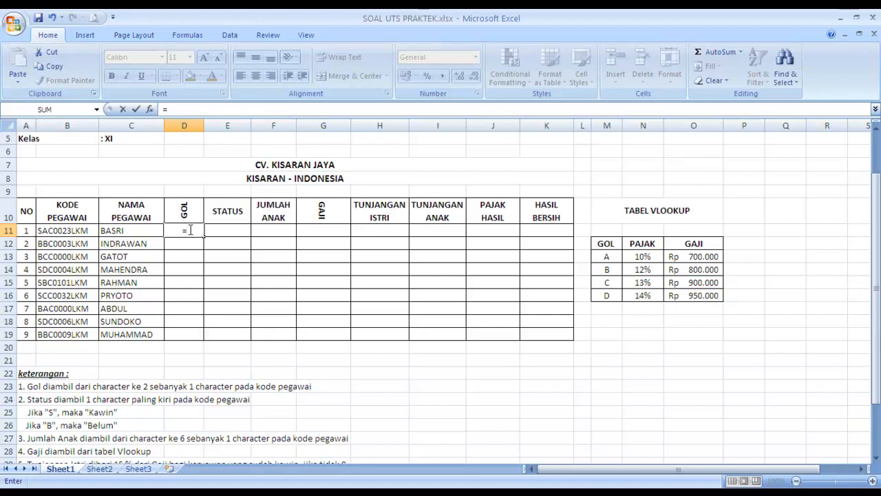
{"action": "type", "text": "mid"}
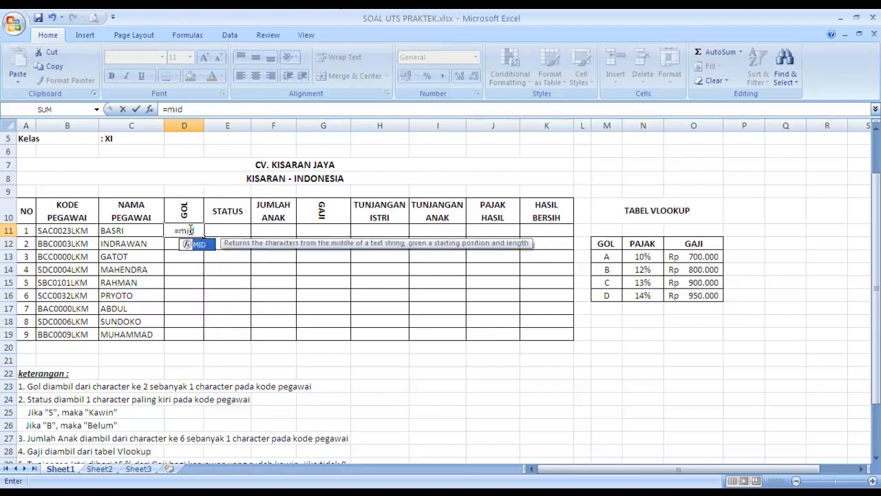
{"action": "type", "text": "("}
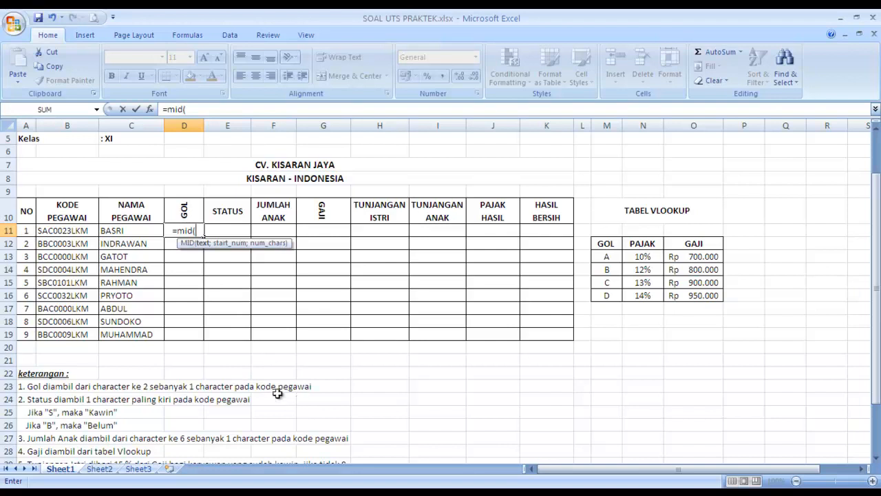
{"action": "left_click", "coordinate": [66, 230]}
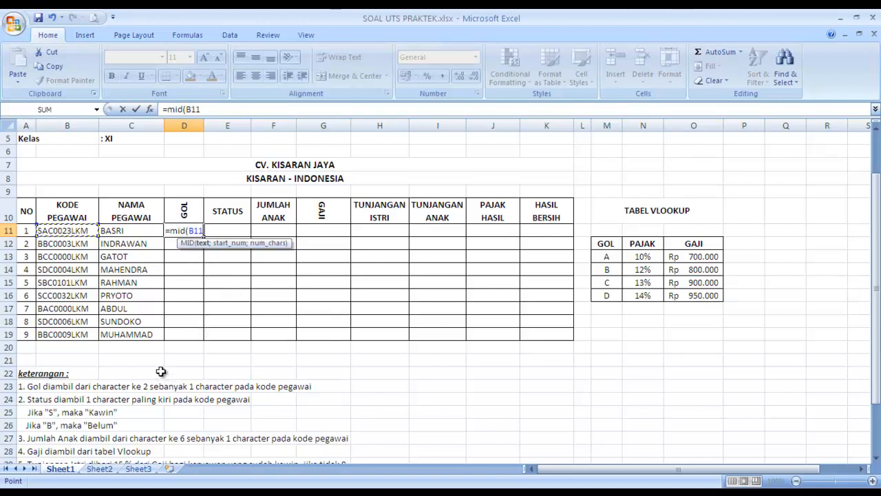
{"action": "type", "text": ";2"}
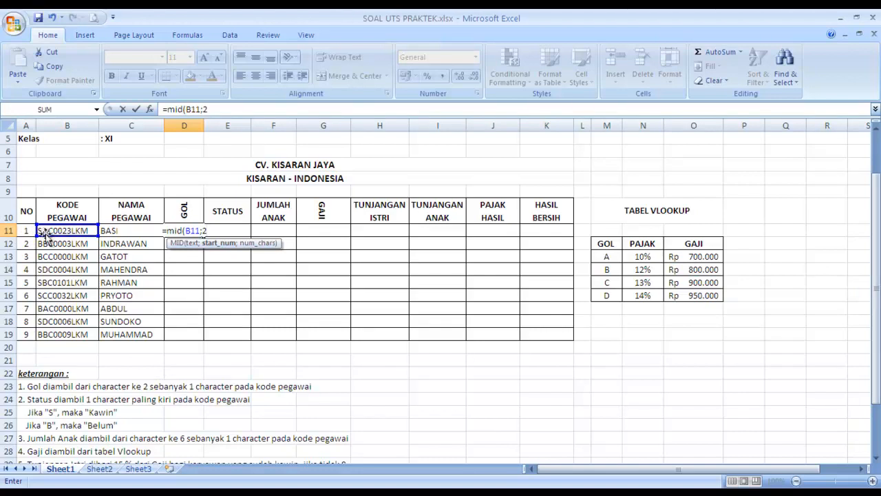
{"action": "type", "text": ";1"}
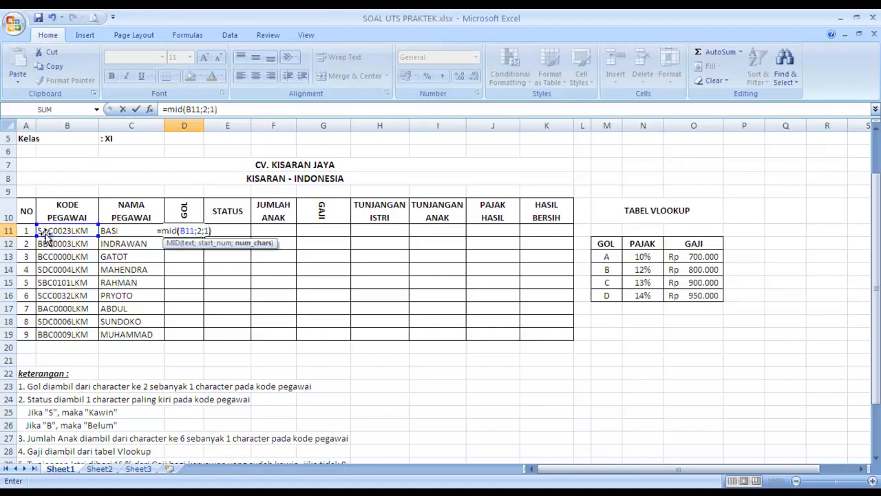
{"action": "key", "text": "Return"}
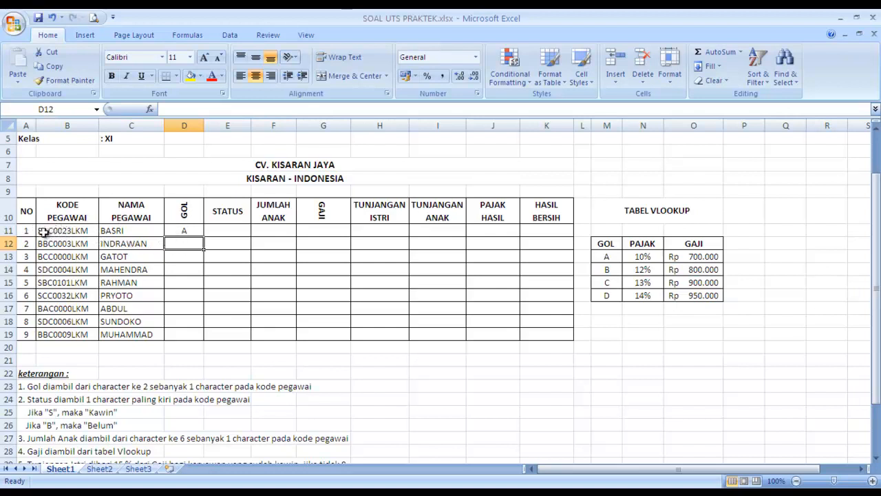
{"action": "left_click", "coordinate": [187, 229]}
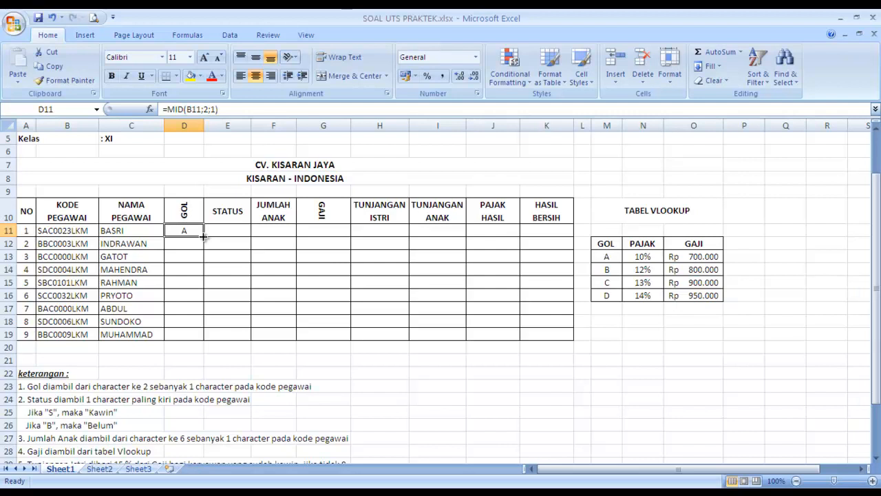
{"action": "left_click_drag", "start_coordinate": [203, 236], "coordinate": [203, 338]}
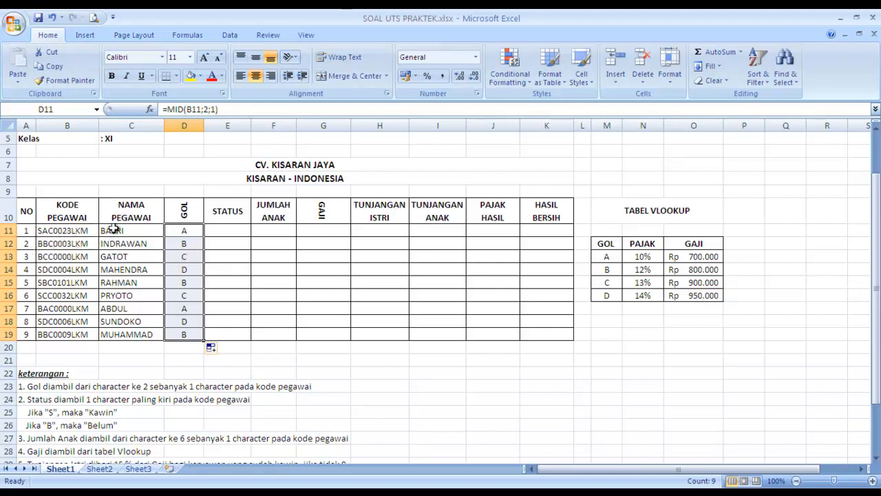
Begin an IF formula in the first STATUS cell, E11.
{"action": "left_click_drag", "start_coordinate": [875, 314], "coordinate": [874, 329]}
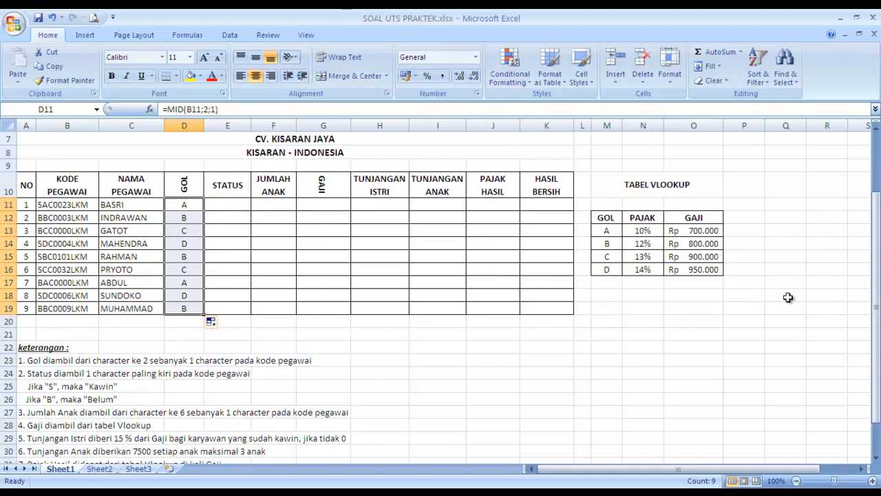
{"action": "left_click_drag", "start_coordinate": [874, 301], "coordinate": [872, 312]}
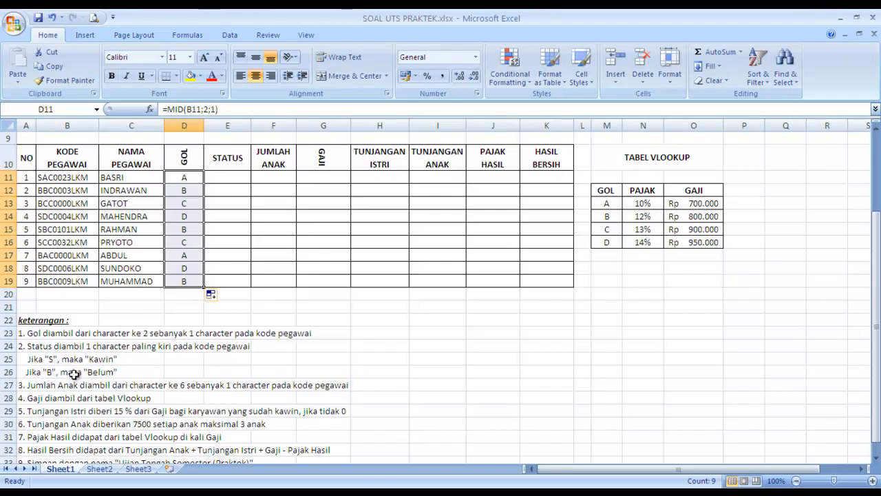
{"action": "left_click", "coordinate": [226, 181]}
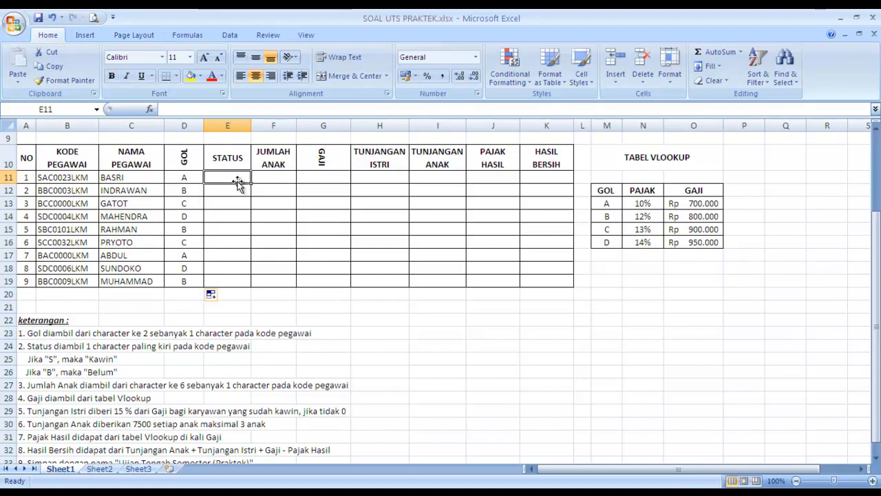
{"action": "type", "text": "=if"}
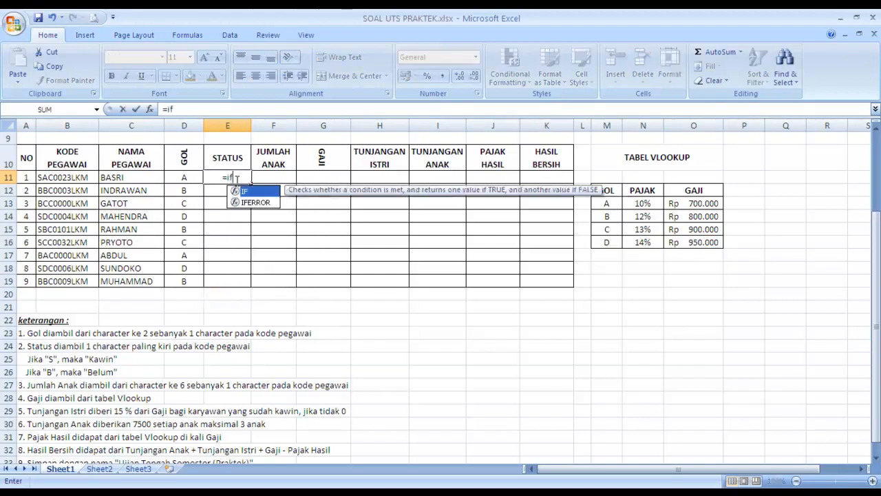
{"action": "type", "text": "("}
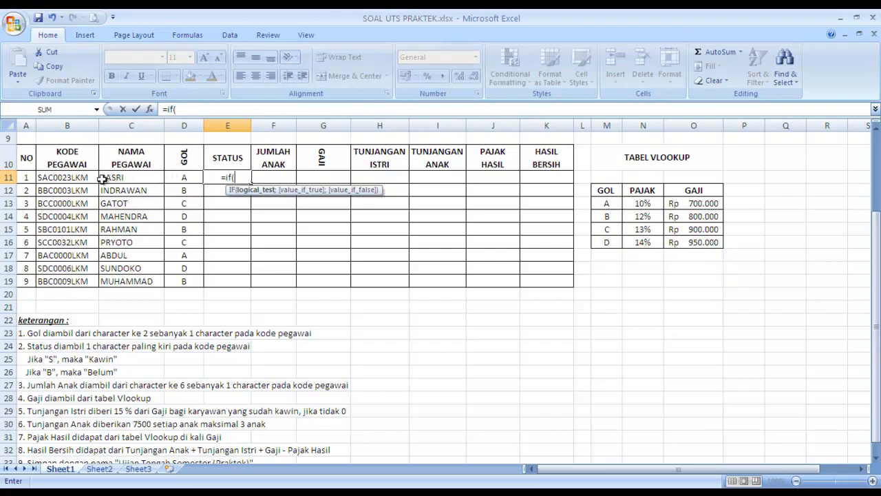
{"action": "left_click", "coordinate": [62, 178]}
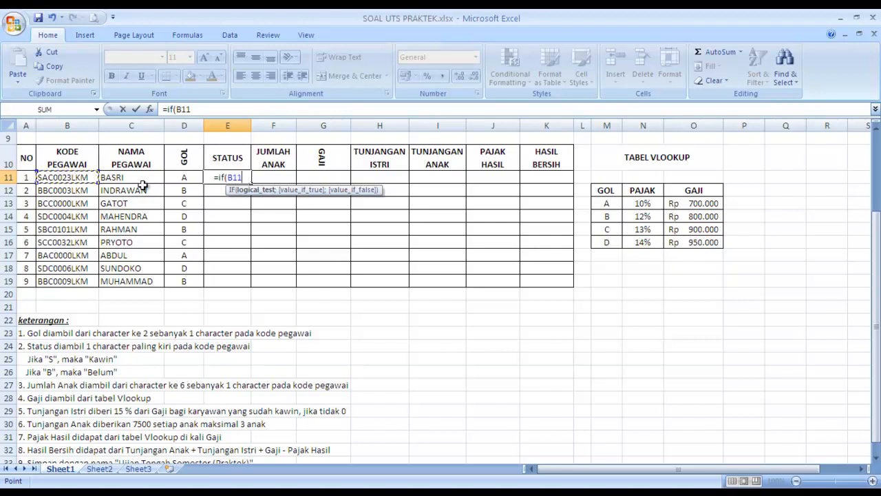
{"action": "key", "text": "BackSpace"}
{"action": "key", "text": "BackSpace"}
{"action": "key", "text": "BackSpace"}
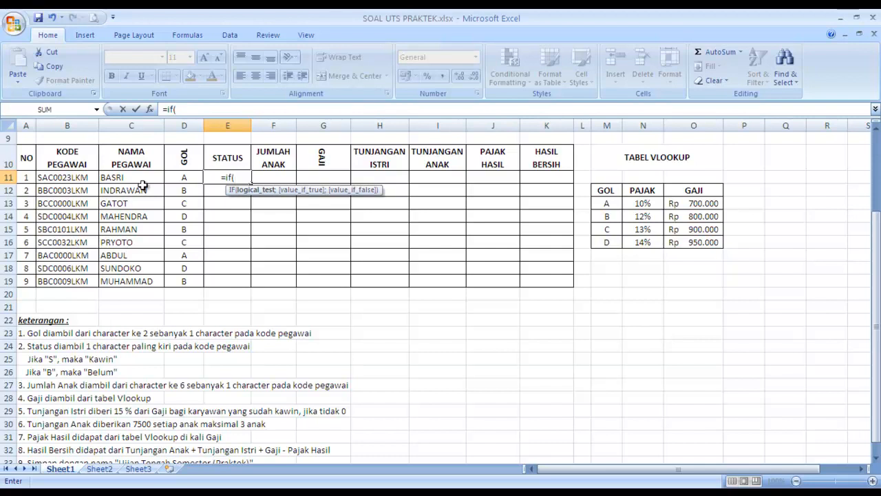
Add LEFT(B11;1)="S" as the logical test of the IF formula in E11.
{"action": "type", "text": "le"}
{"action": "type", "text": "ft"}
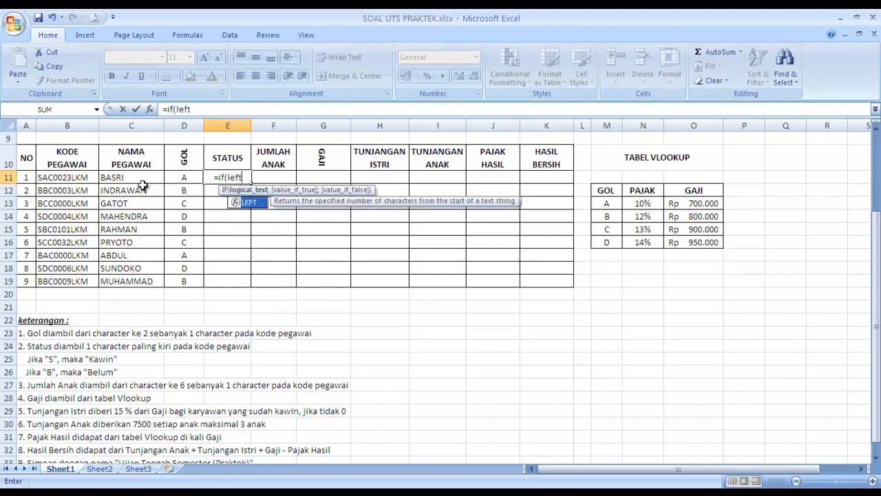
{"action": "type", "text": "("}
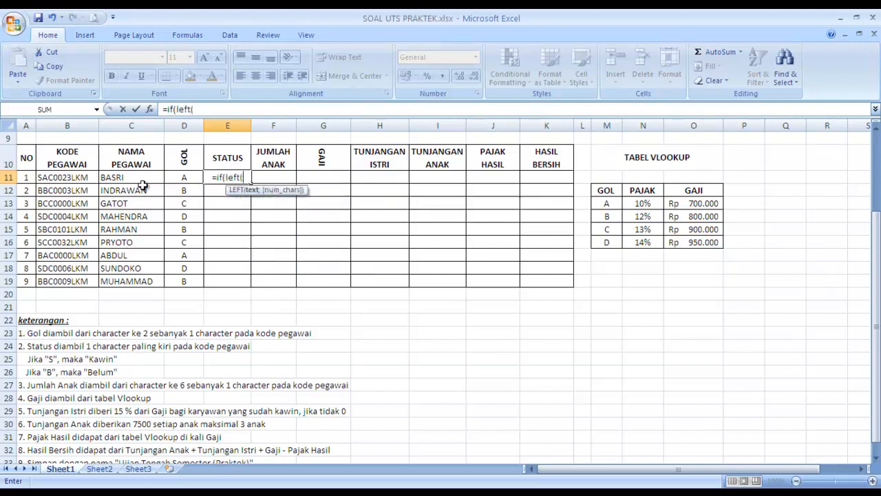
{"action": "left_click", "coordinate": [64, 176]}
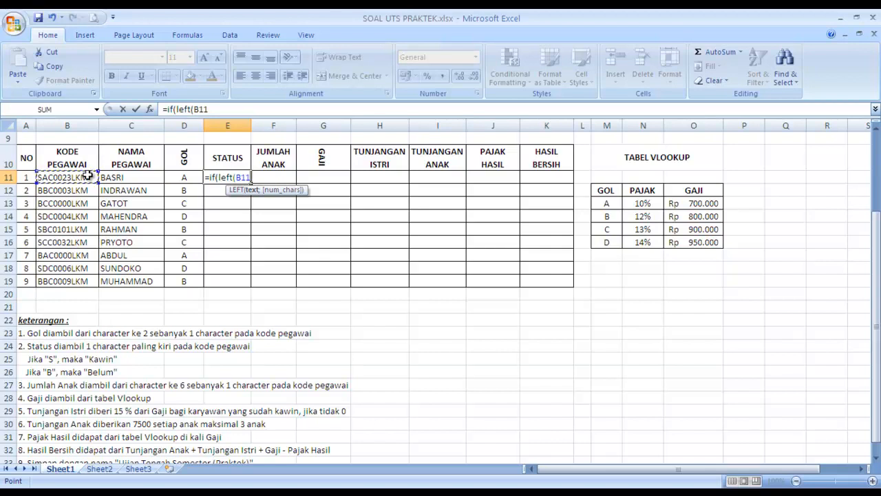
{"action": "type", "text": ";1"}
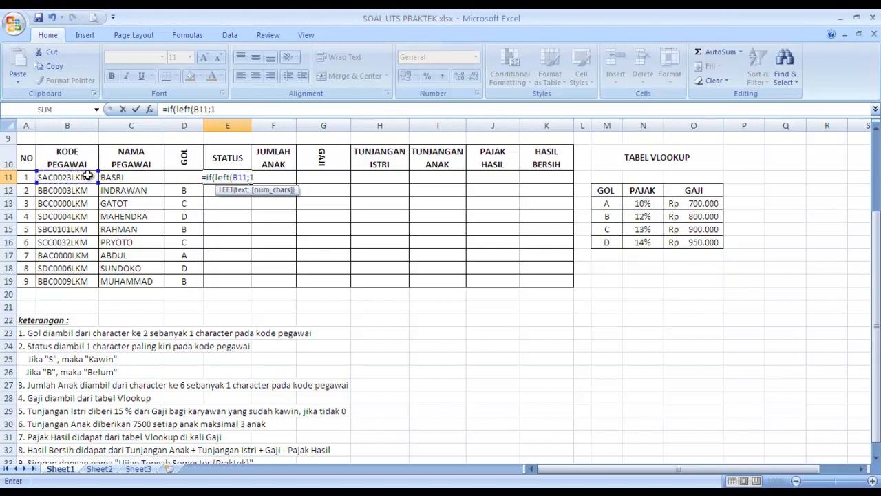
{"action": "type", "text": ")"}
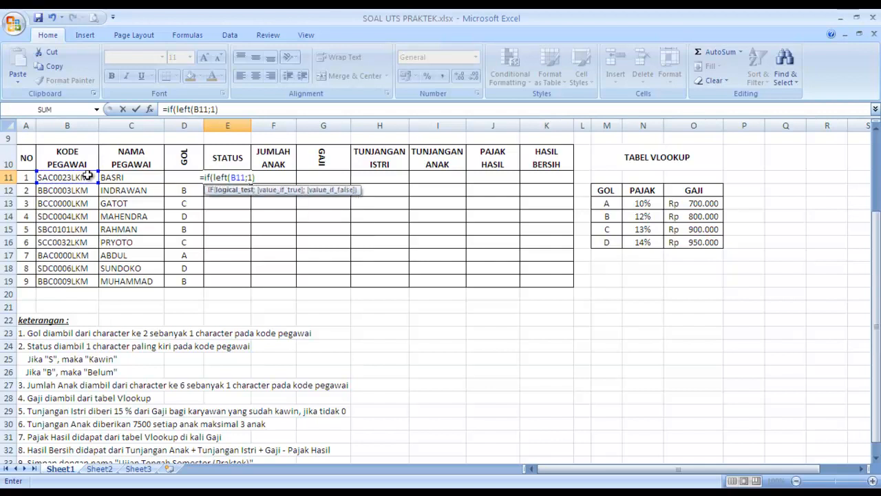
{"action": "type", "text": "="}
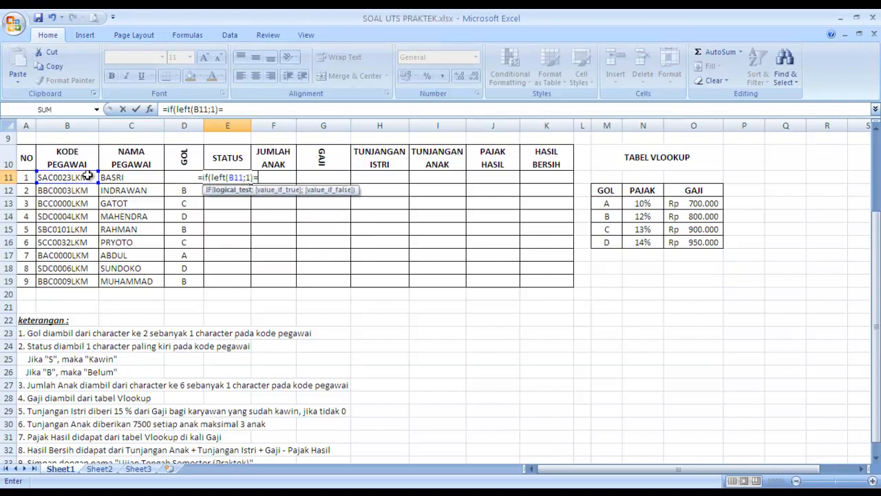
{"action": "type", "text": "\""}
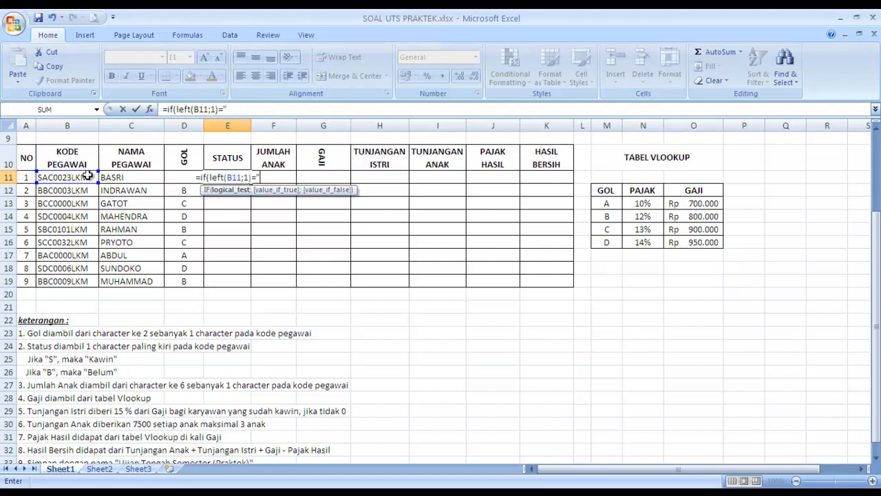
{"action": "type", "text": "S"}
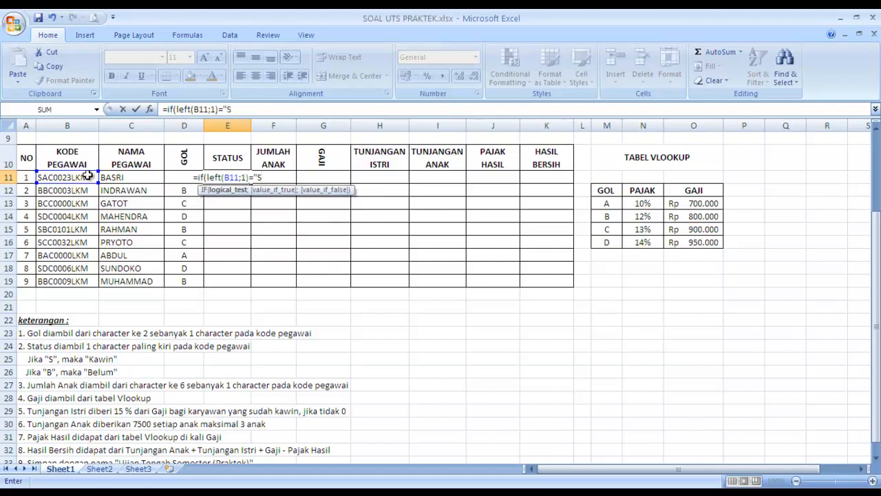
{"action": "type", "text": "\""}
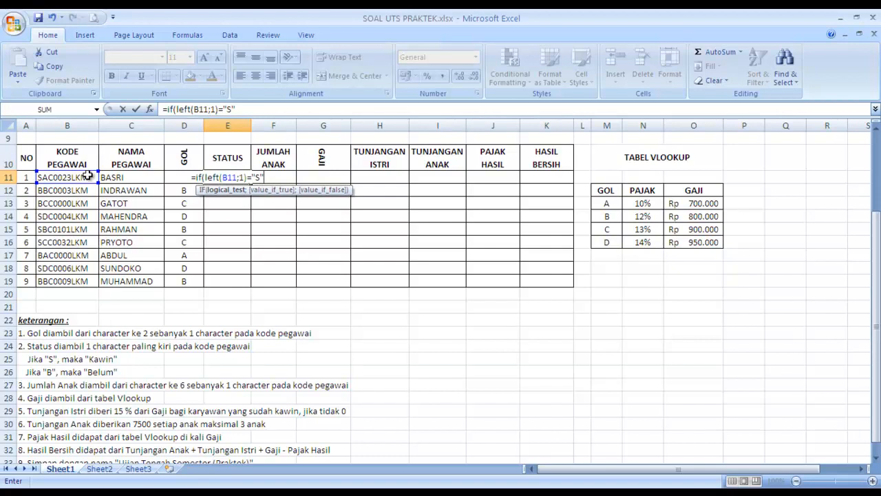
Finish the E11 formula with "KAWIN" as the true result and "BELUM" as the false result, and copy it down through E19.
{"action": "type", "text": ";"}
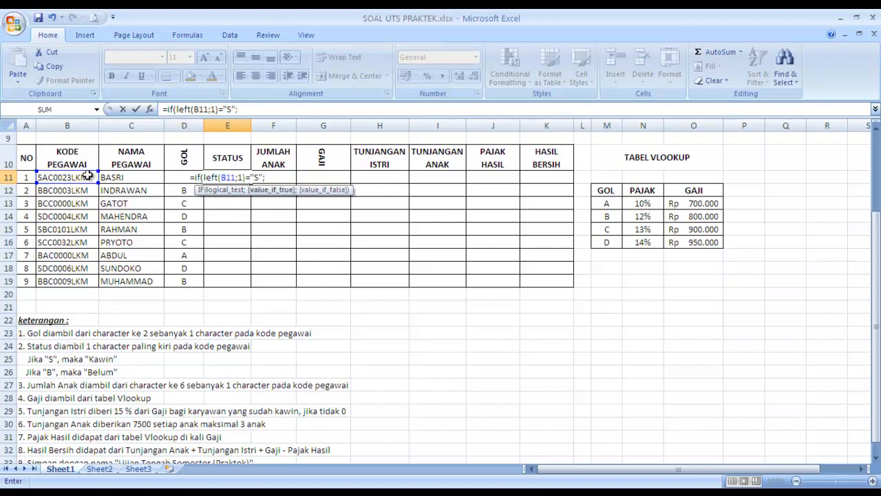
{"action": "type", "text": "\""}
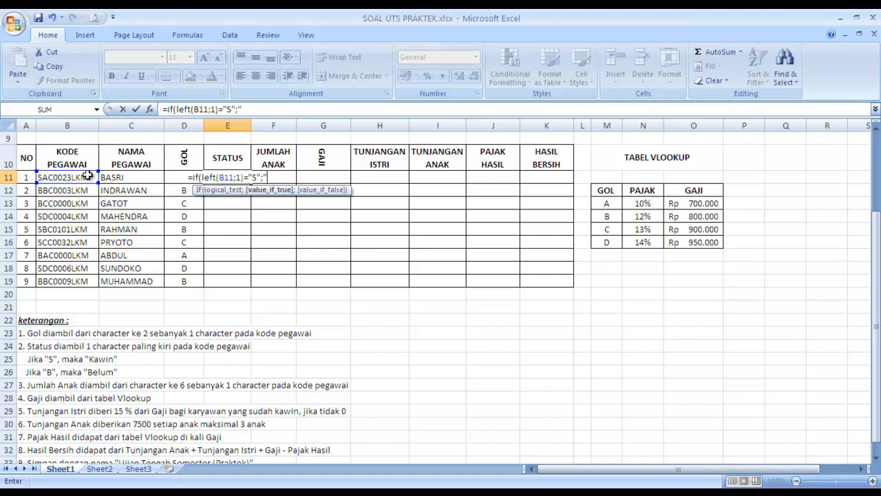
{"action": "type", "text": "KAWIN"}
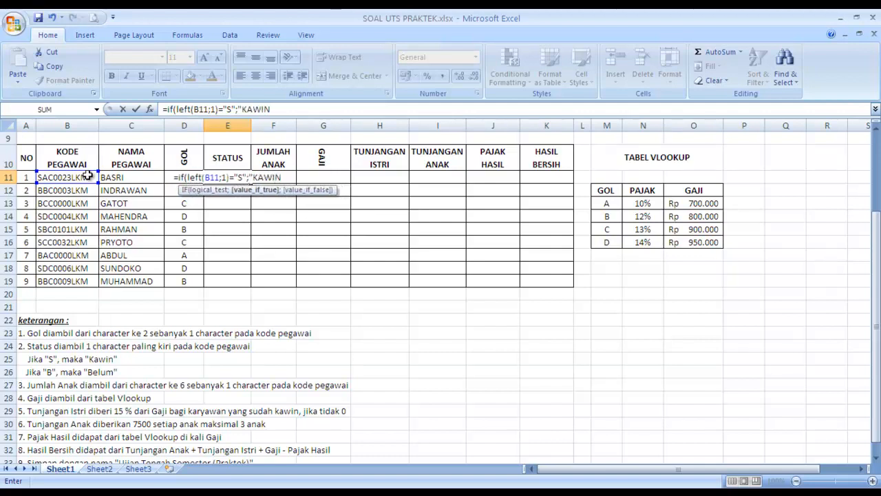
{"action": "type", "text": "\""}
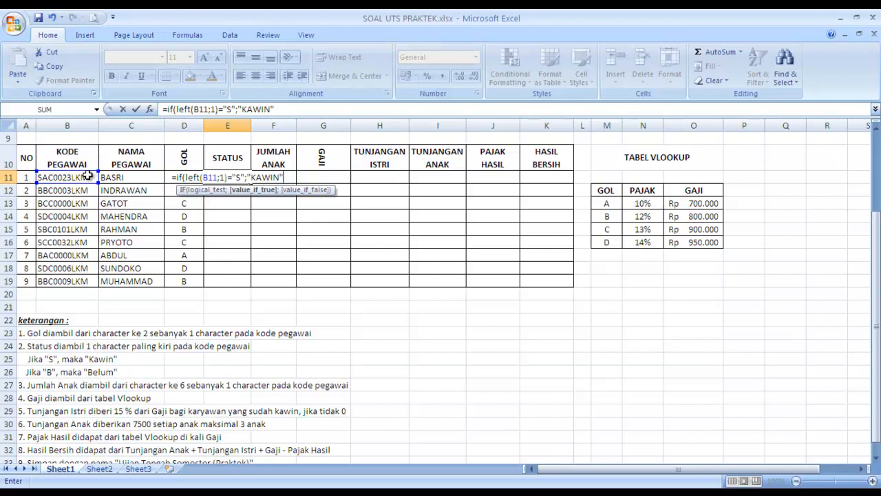
{"action": "type", "text": ";"}
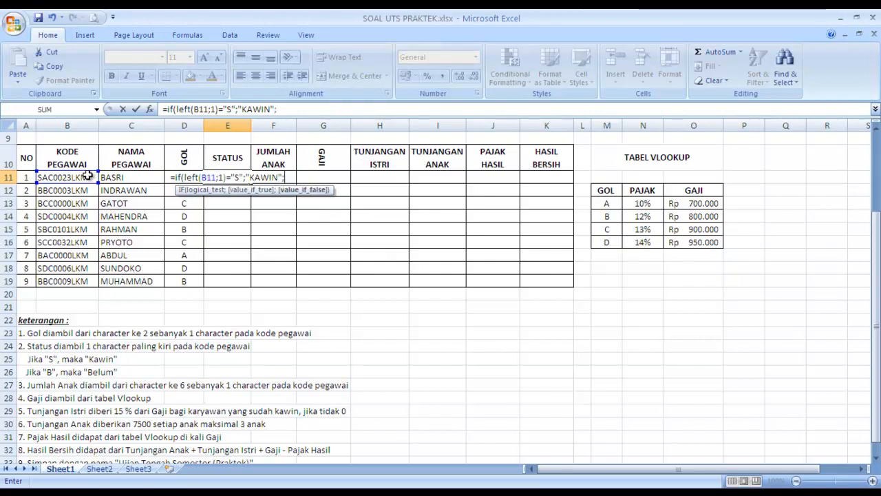
{"action": "type", "text": "\""}
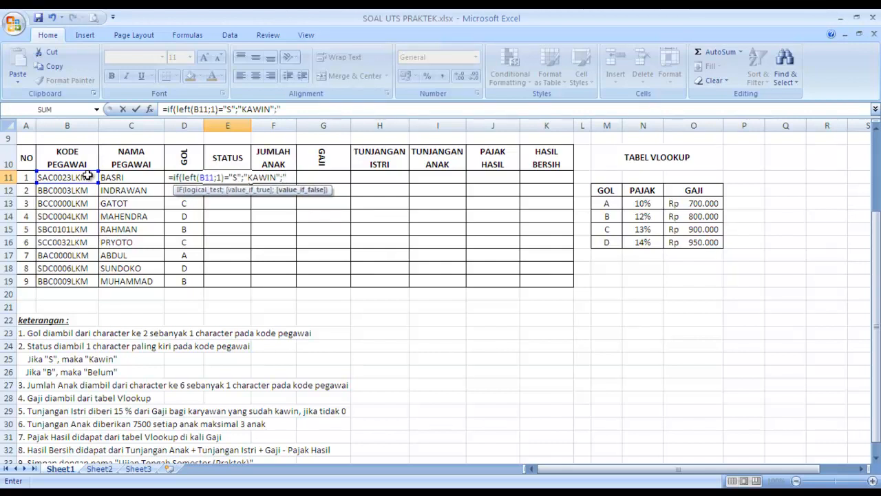
{"action": "type", "text": "BELUM"}
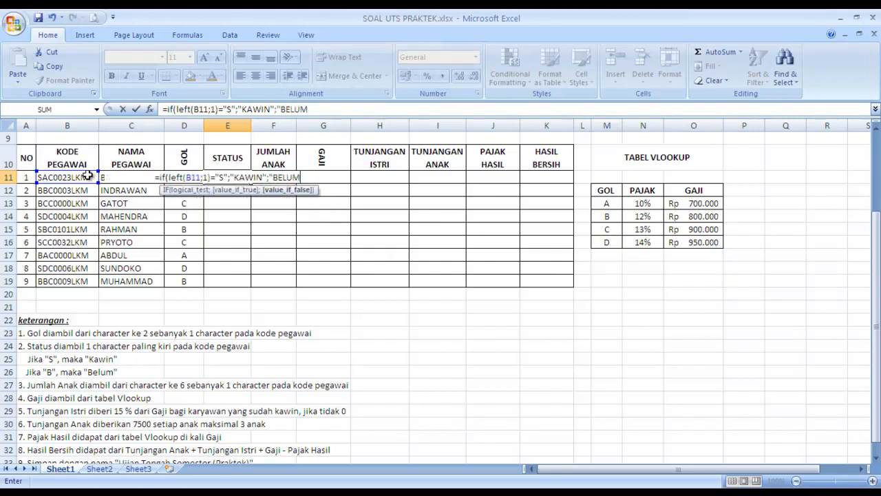
{"action": "type", "text": "\")"}
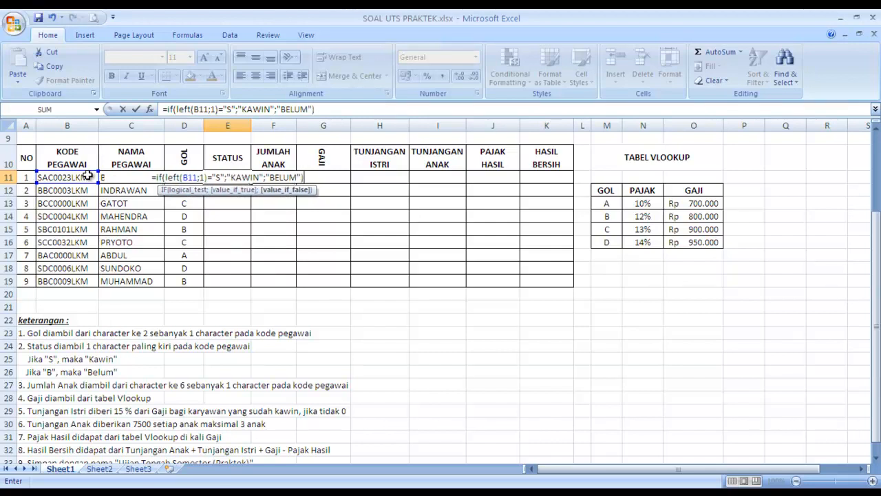
{"action": "key", "text": "Return"}
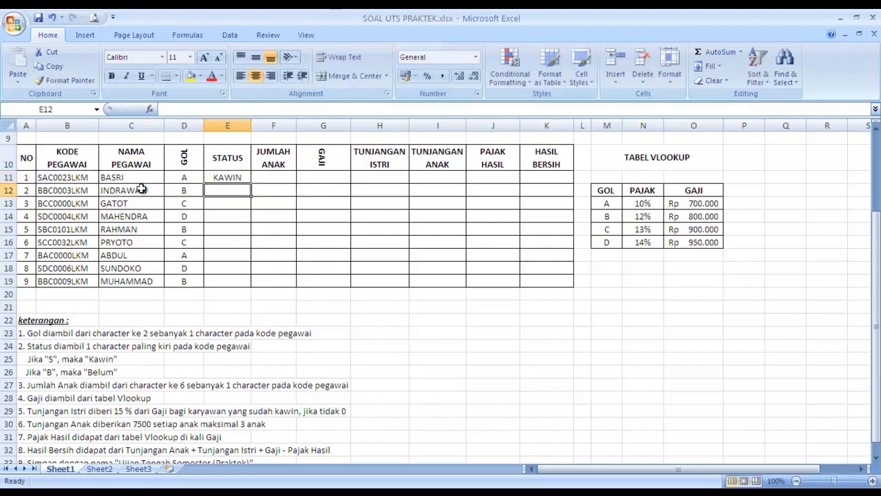
{"action": "left_click", "coordinate": [225, 177]}
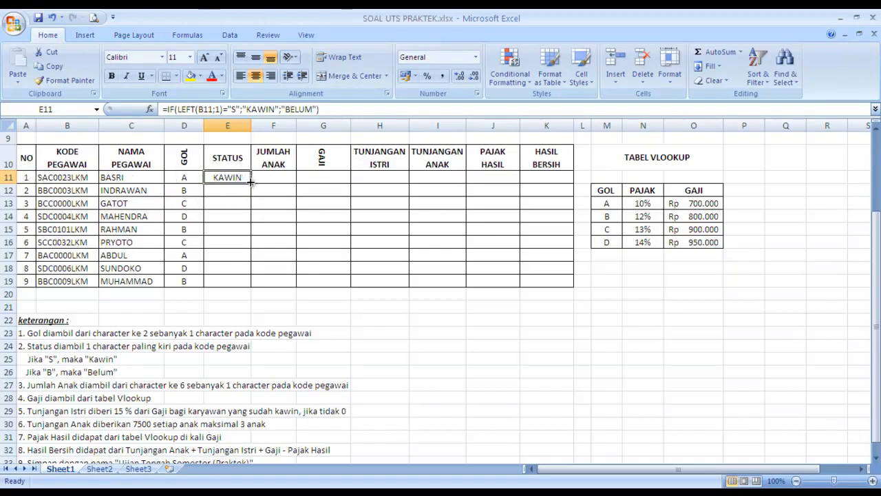
{"action": "left_click_drag", "start_coordinate": [250, 181], "coordinate": [251, 285]}
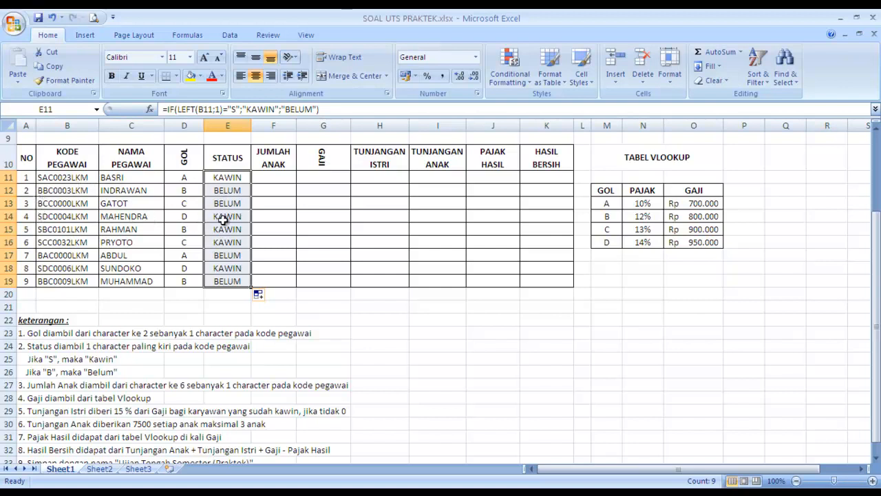
Enter =VALUE(MID(B11;6;1)) in the first JUMLAH ANAK cell, F11, and copy the formula down through F19.
{"action": "left_click", "coordinate": [275, 180]}
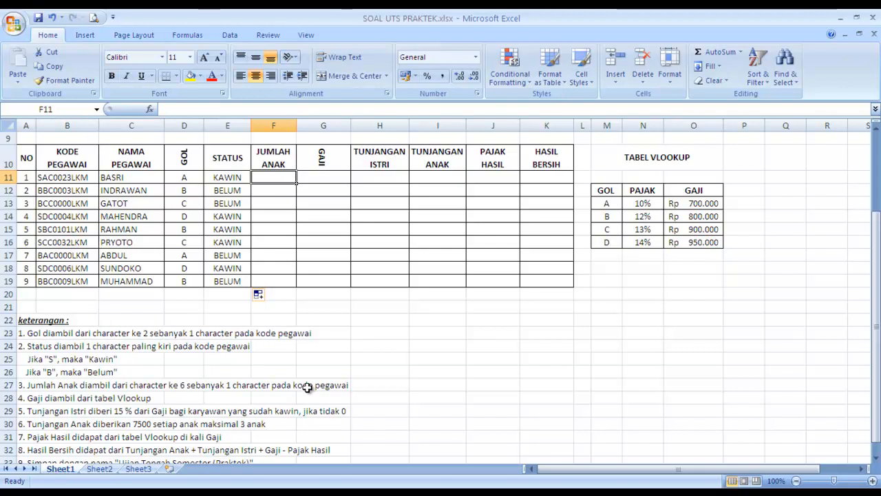
{"action": "type", "text": "="}
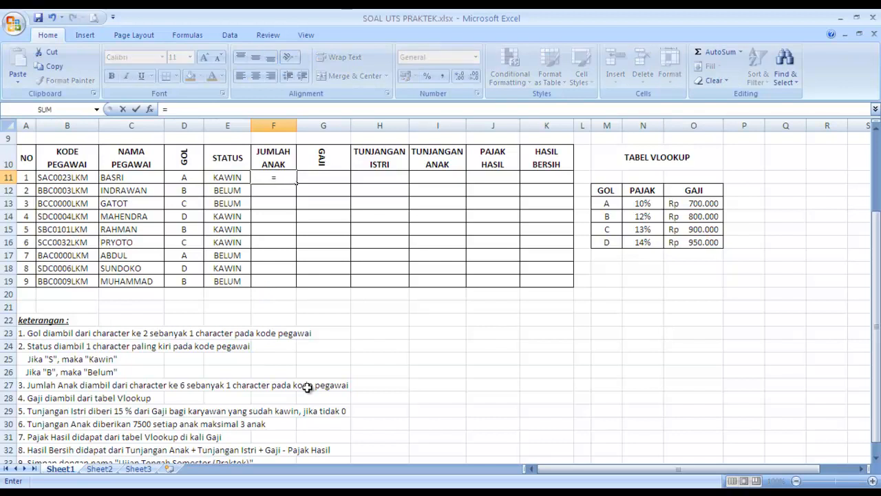
{"action": "type", "text": "VALUE"}
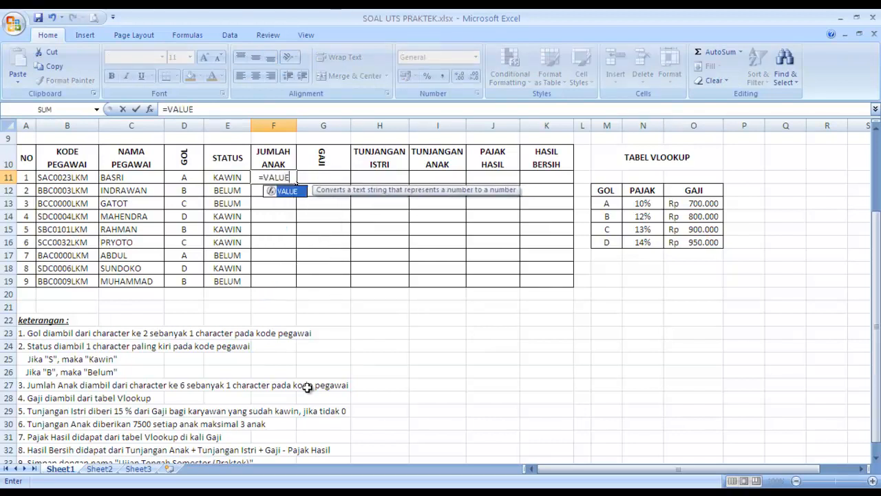
{"action": "type", "text": "("}
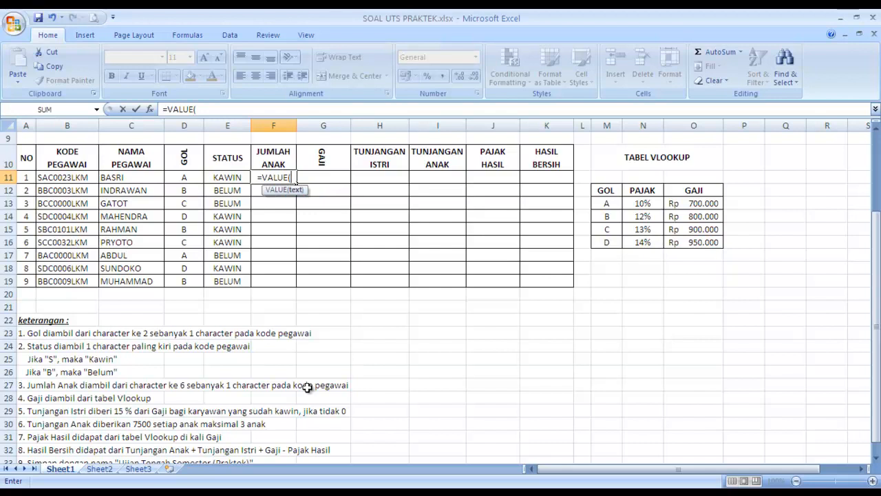
{"action": "type", "text": "MI"}
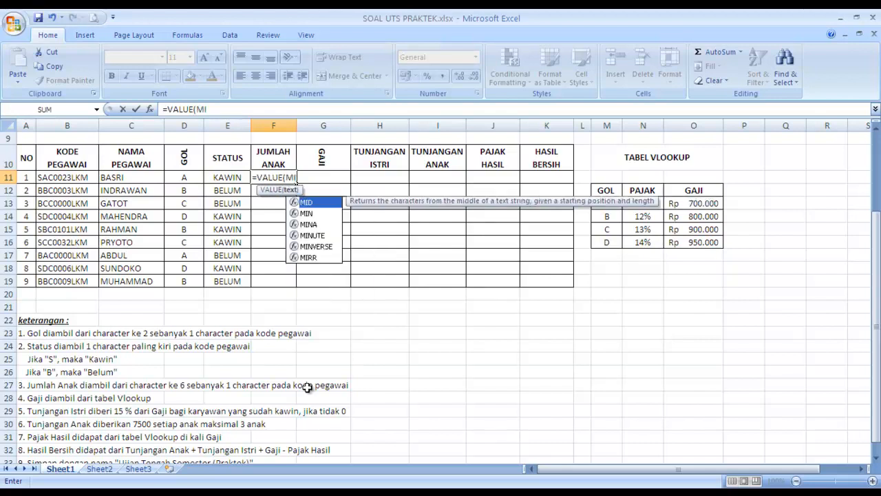
{"action": "type", "text": "D("}
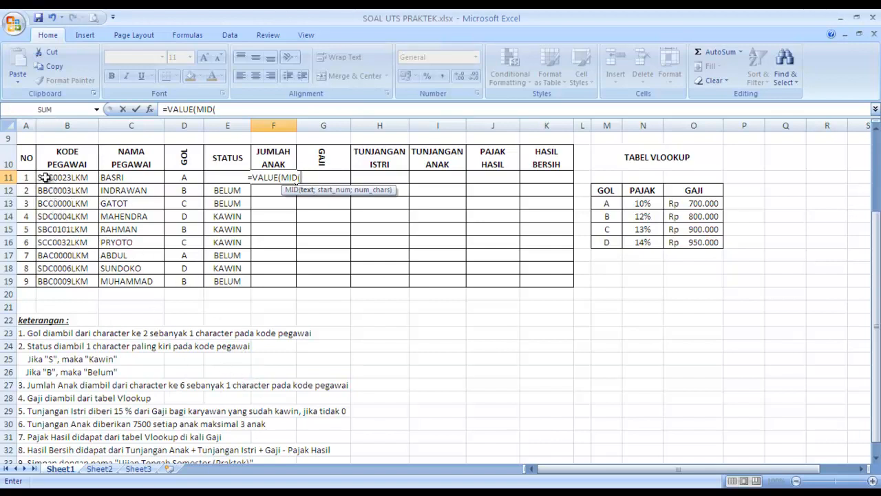
{"action": "left_click", "coordinate": [81, 177]}
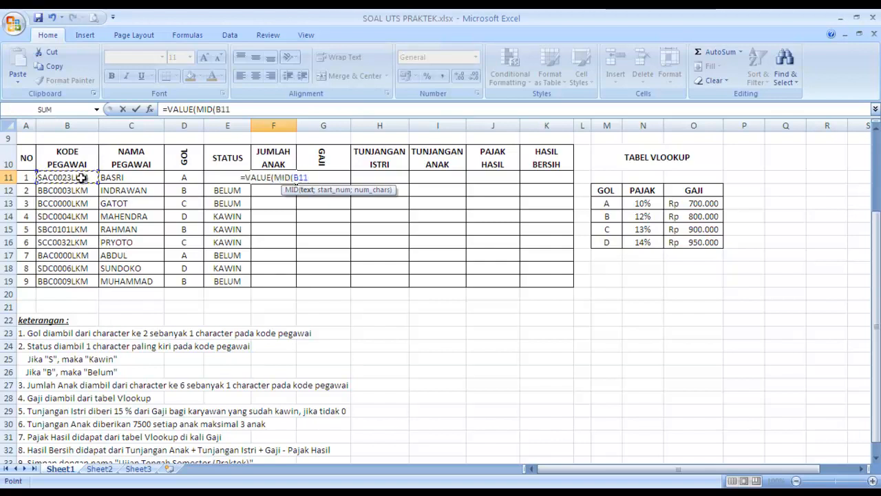
{"action": "type", "text": ";"}
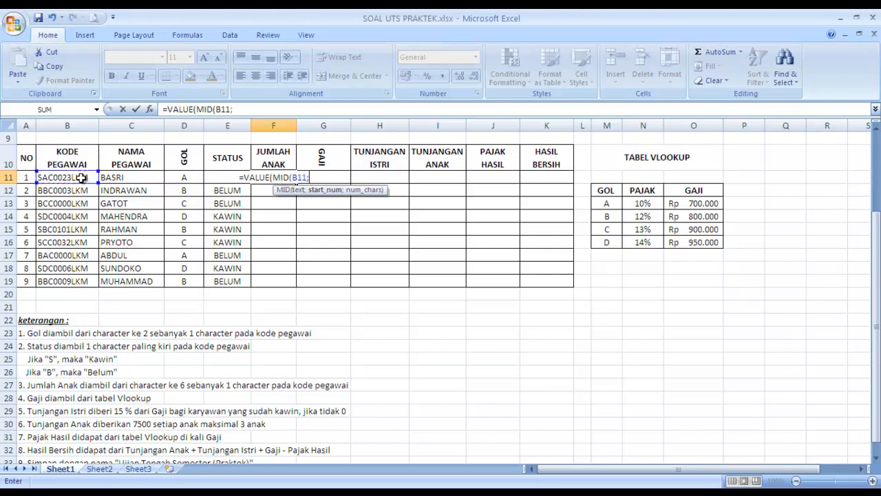
{"action": "type", "text": "6"}
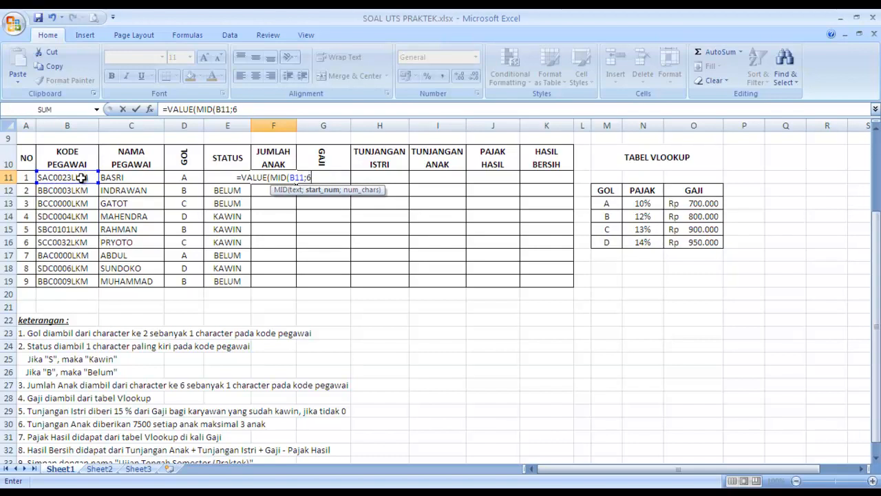
{"action": "type", "text": ";1"}
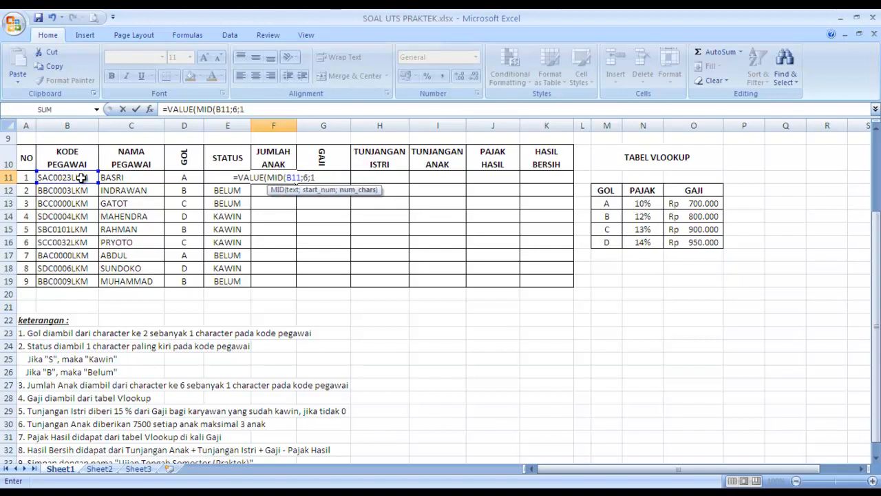
{"action": "type", "text": ")"}
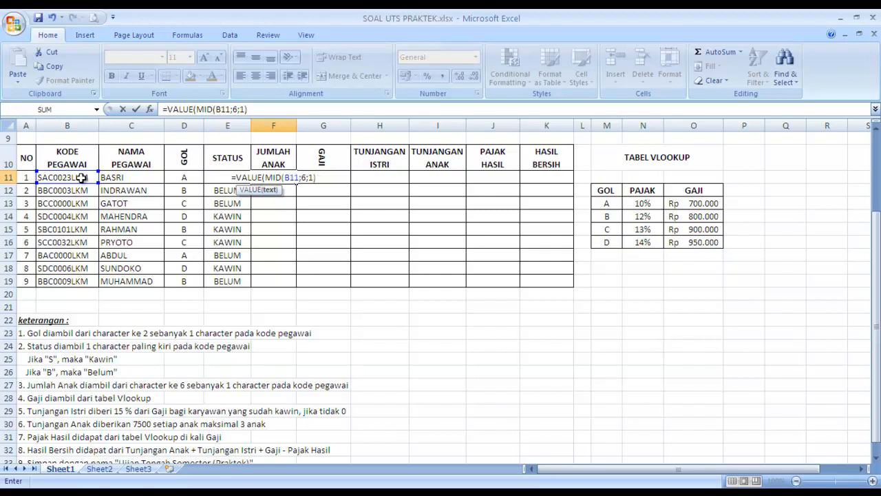
{"action": "type", "text": ")"}
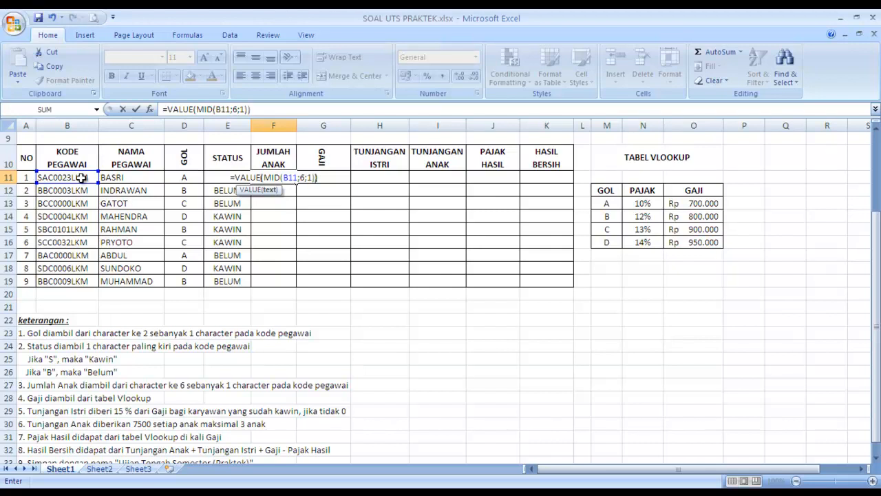
{"action": "key", "text": "Return"}
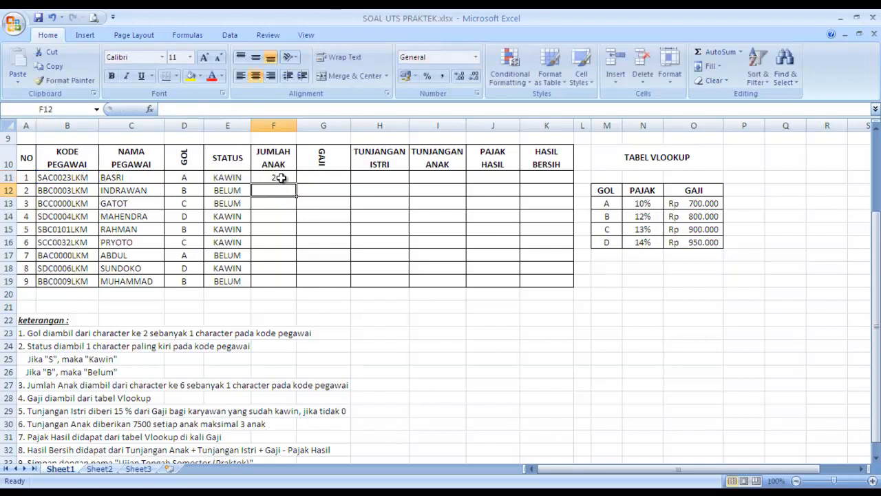
{"action": "left_click", "coordinate": [280, 176]}
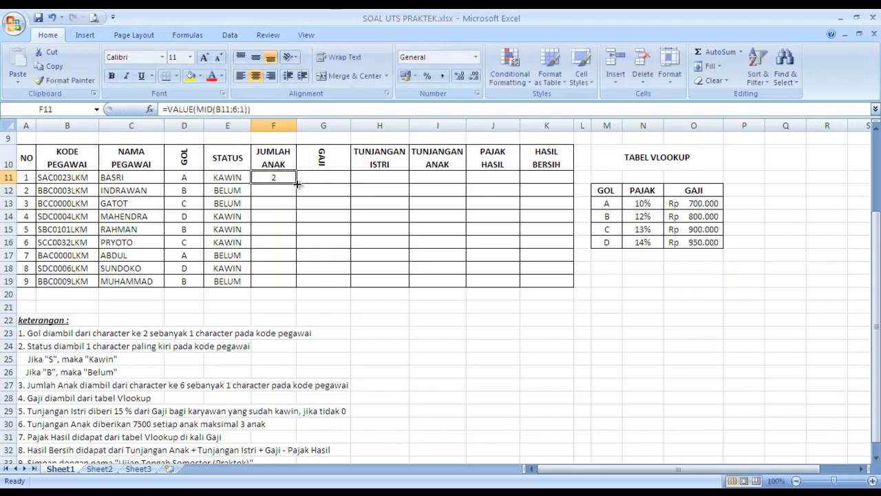
{"action": "left_click_drag", "start_coordinate": [296, 183], "coordinate": [298, 284]}
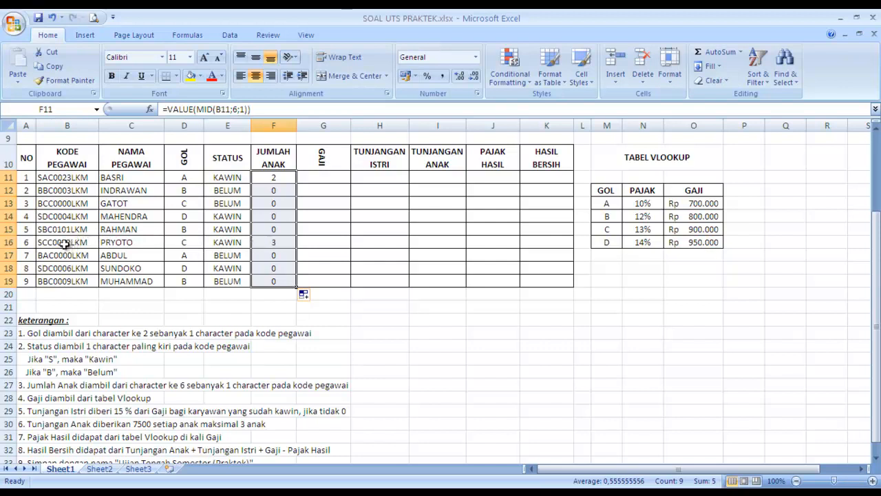
Begin a VLOOKUP formula in the first GAJI cell, G11, with D11 as the lookup value.
{"action": "left_click", "coordinate": [308, 178]}
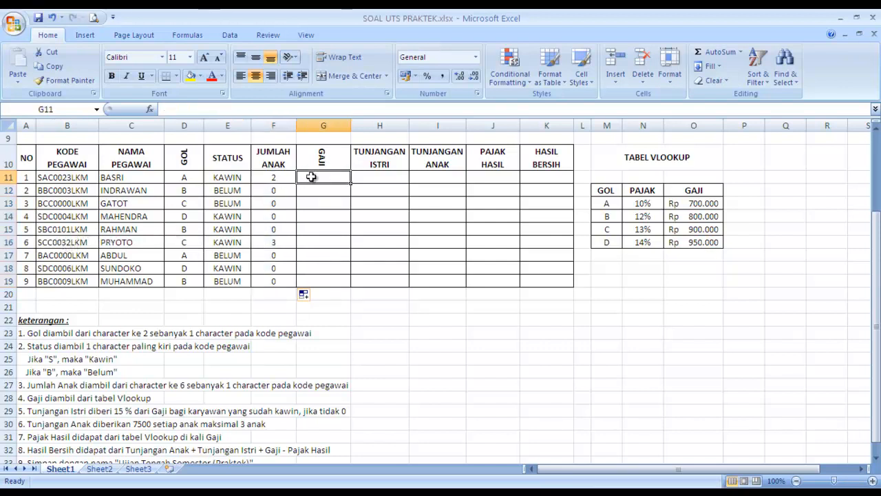
{"action": "left_click_drag", "start_coordinate": [877, 258], "coordinate": [878, 279]}
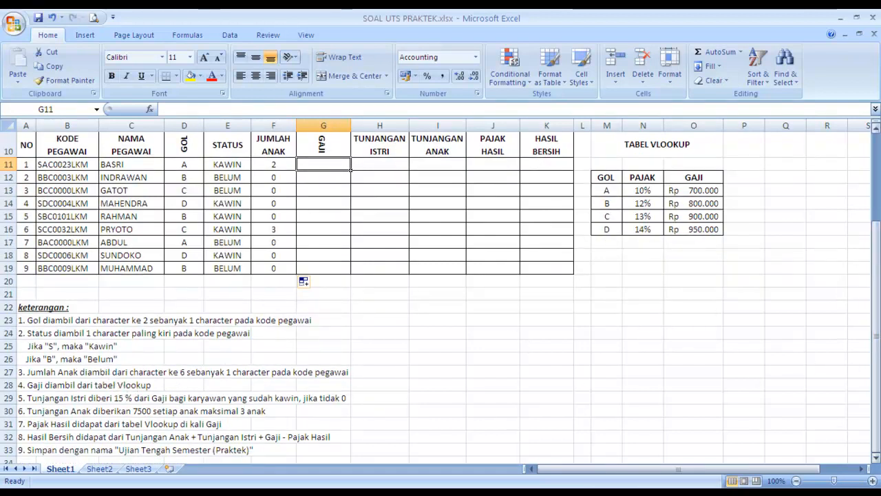
{"action": "left_click_drag", "start_coordinate": [878, 333], "coordinate": [878, 305]}
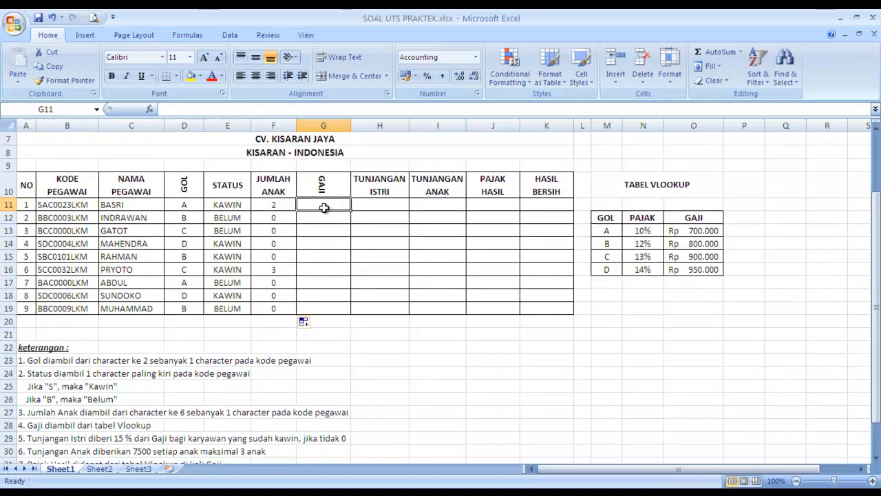
{"action": "type", "text": "="}
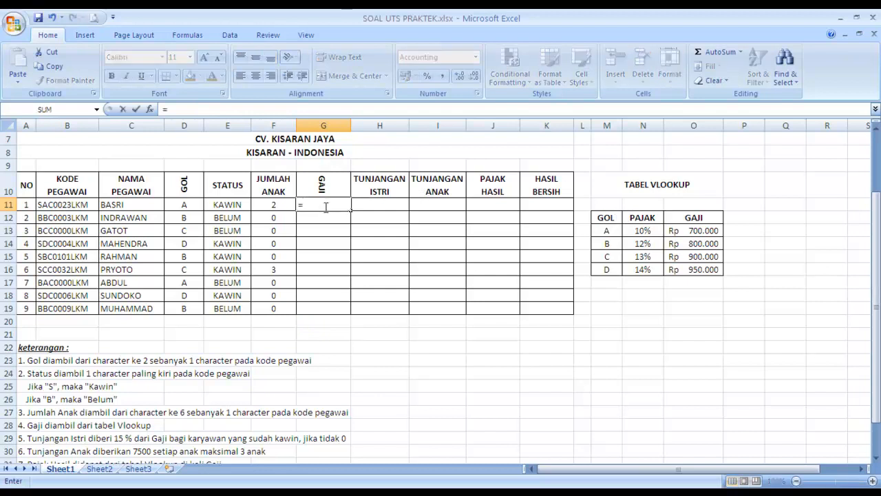
{"action": "type", "text": "VLOOK"}
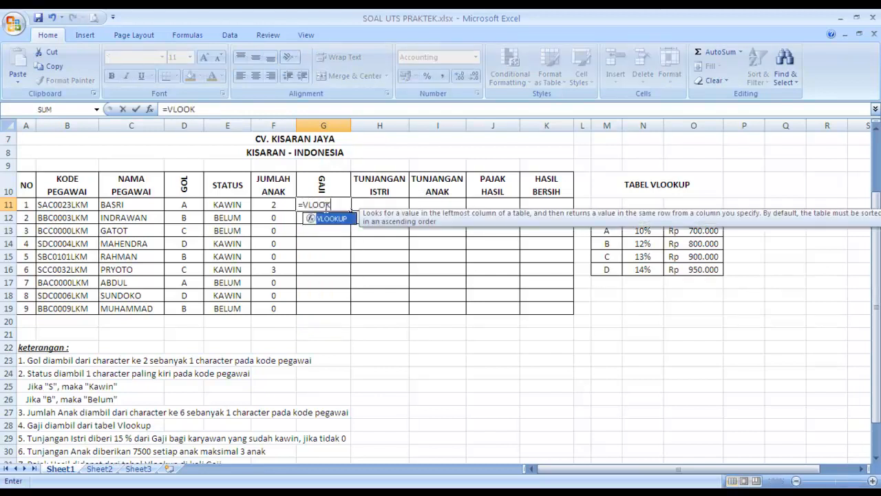
{"action": "type", "text": "UP("}
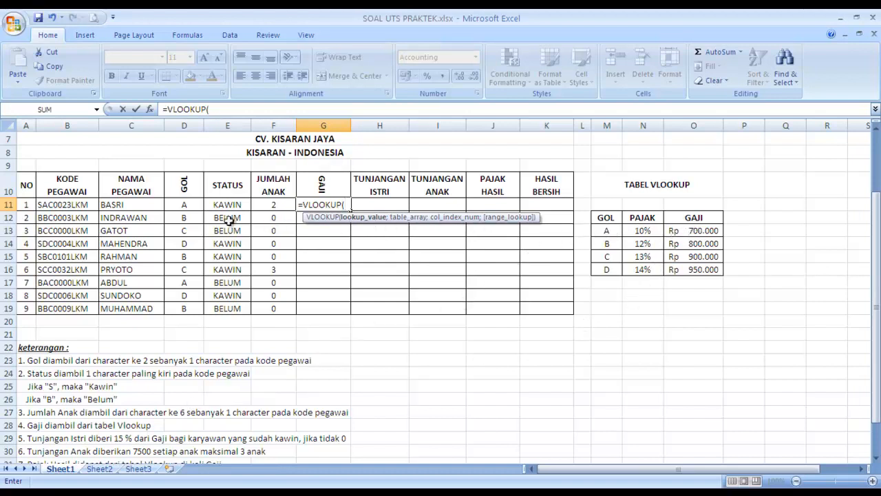
{"action": "left_click", "coordinate": [192, 206]}
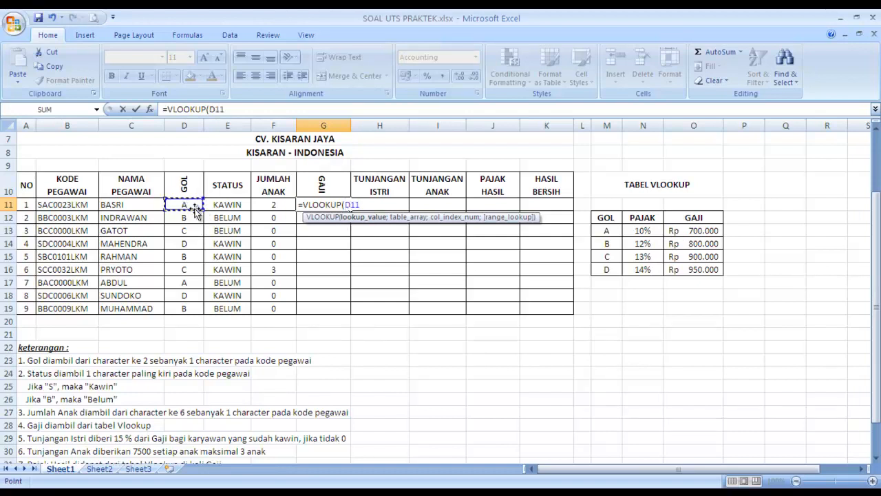
{"action": "type", "text": ";"}
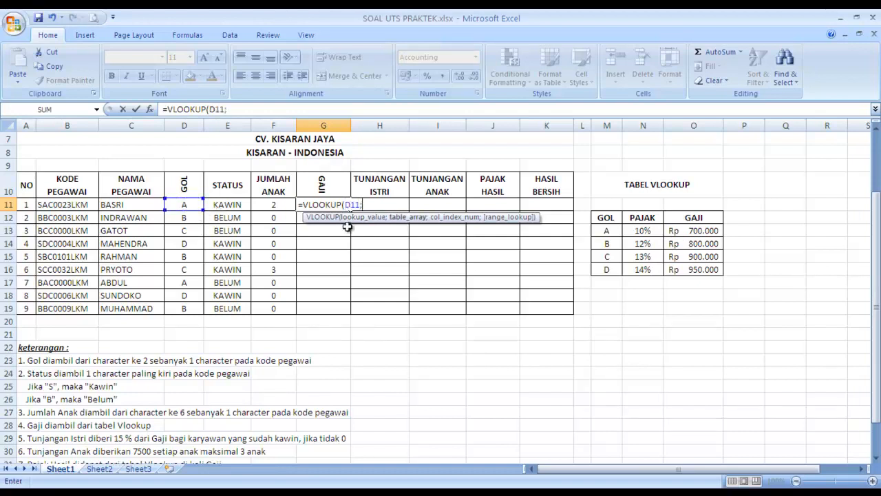
Finish the G11 VLOOKUP with the absolute range $M$13:$O$16 and column index 3, and copy it down through G19.
{"action": "left_click_drag", "start_coordinate": [613, 232], "coordinate": [684, 267]}
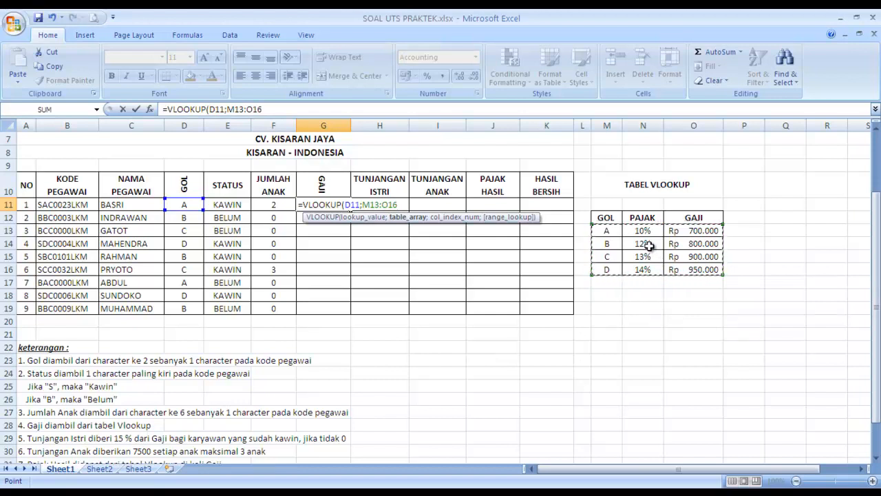
{"action": "key", "text": "F4"}
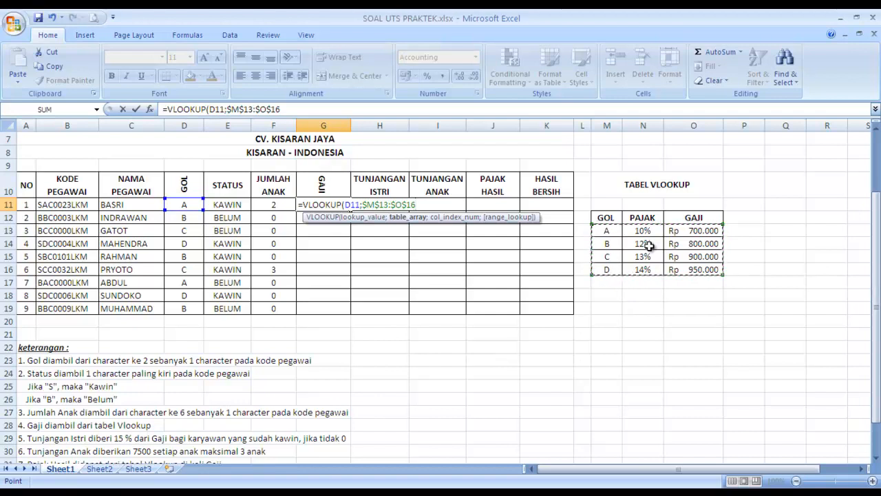
{"action": "type", "text": ";3"}
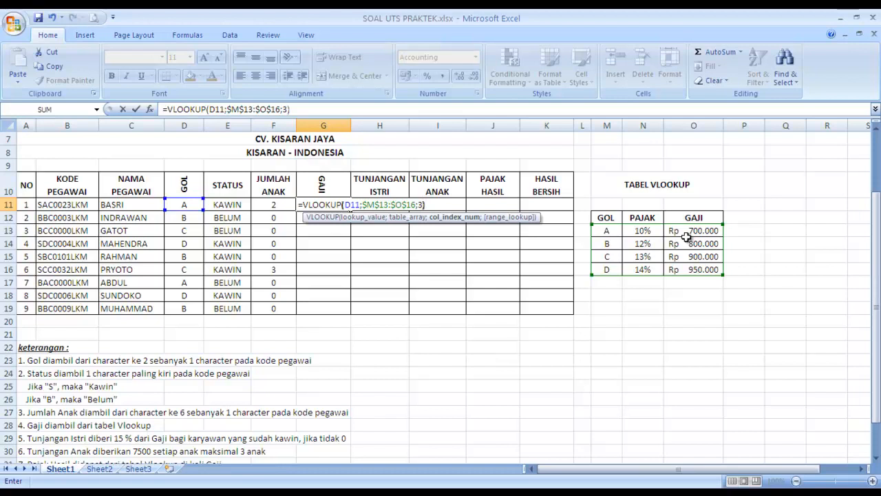
{"action": "key", "text": "Return"}
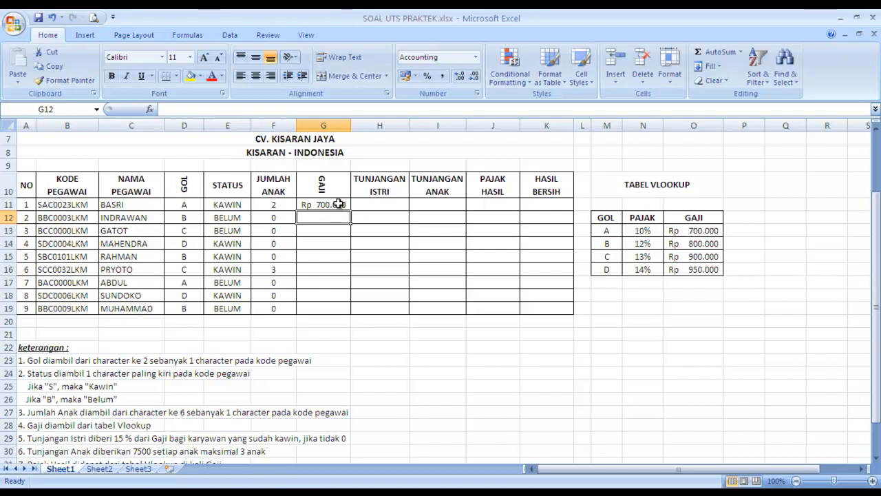
{"action": "left_click", "coordinate": [338, 204]}
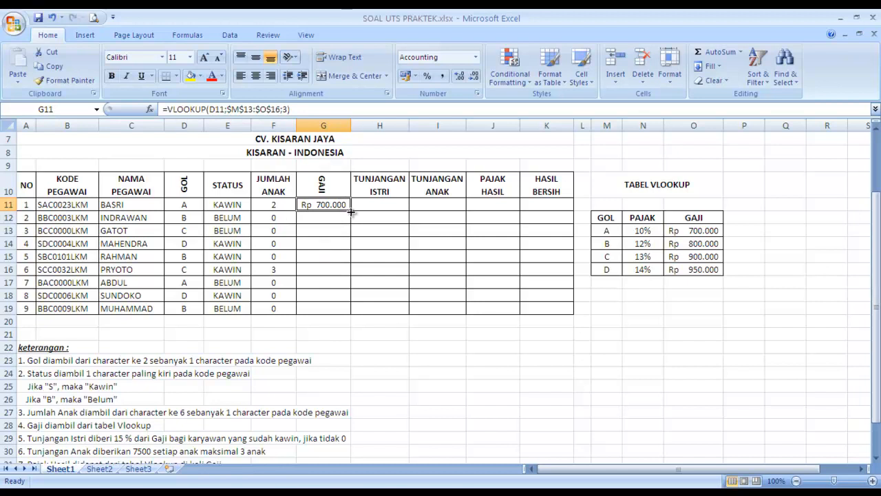
{"action": "left_click_drag", "start_coordinate": [351, 212], "coordinate": [346, 315]}
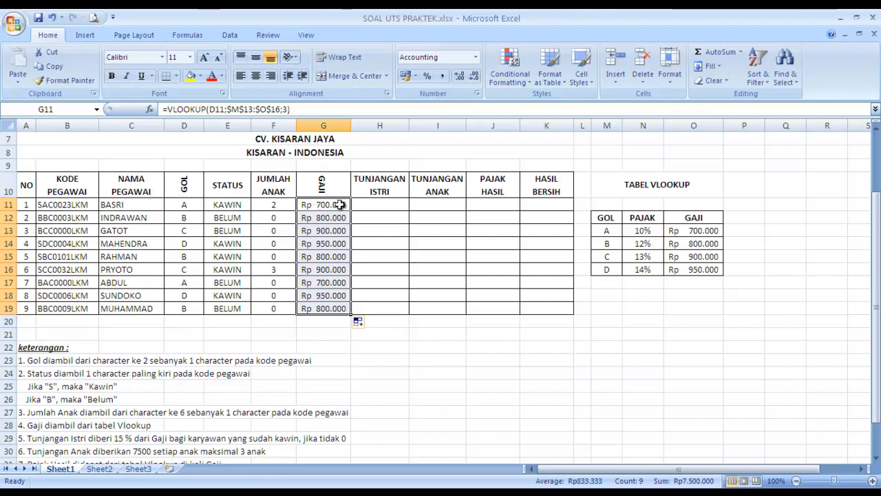
Begin an IF formula in the first TUNJANGAN ISTRI cell, H11, with E11="KAWIN" as the logical test.
{"action": "left_click", "coordinate": [377, 204]}
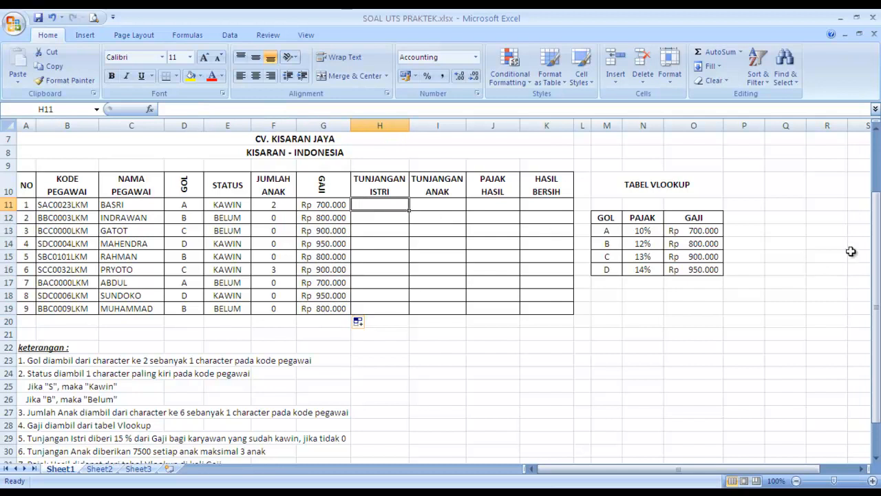
{"action": "left_click_drag", "start_coordinate": [876, 270], "coordinate": [875, 292]}
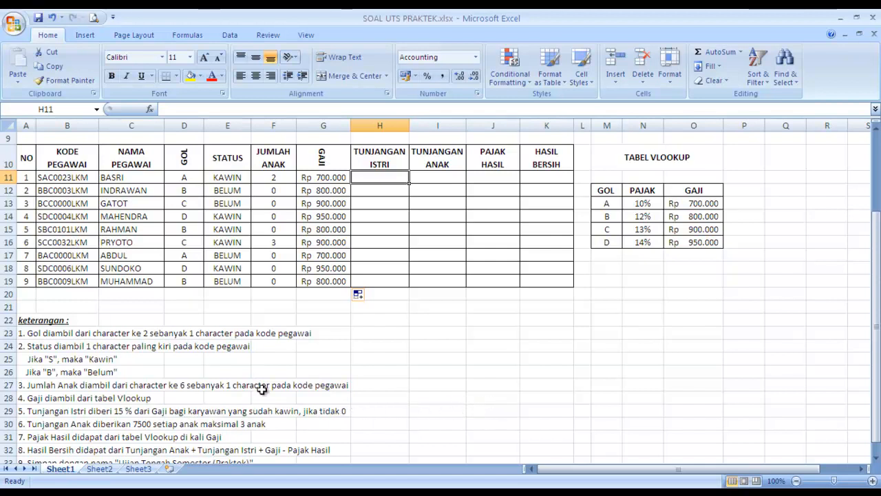
{"action": "left_click_drag", "start_coordinate": [878, 318], "coordinate": [877, 313]}
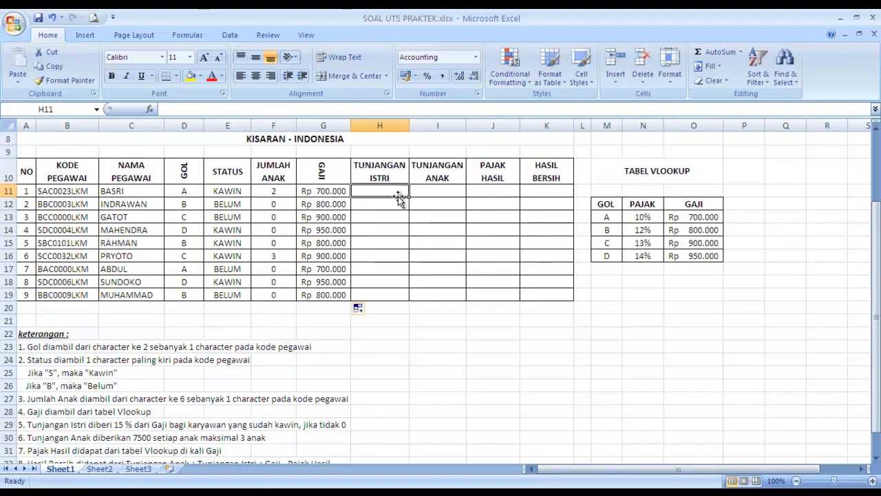
{"action": "type", "text": "="}
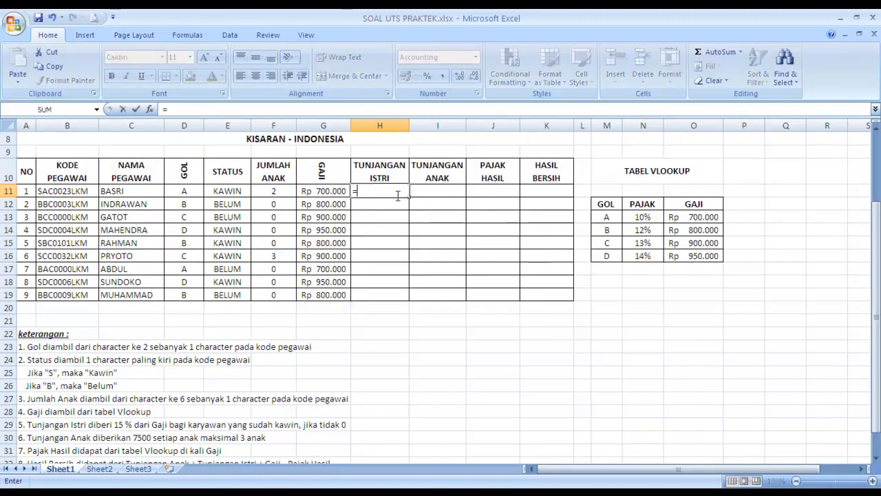
{"action": "type", "text": "IF"}
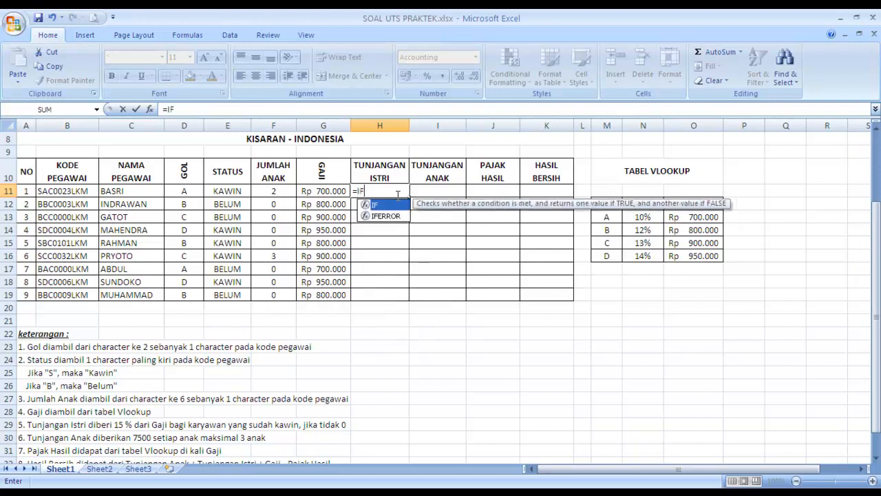
{"action": "type", "text": "("}
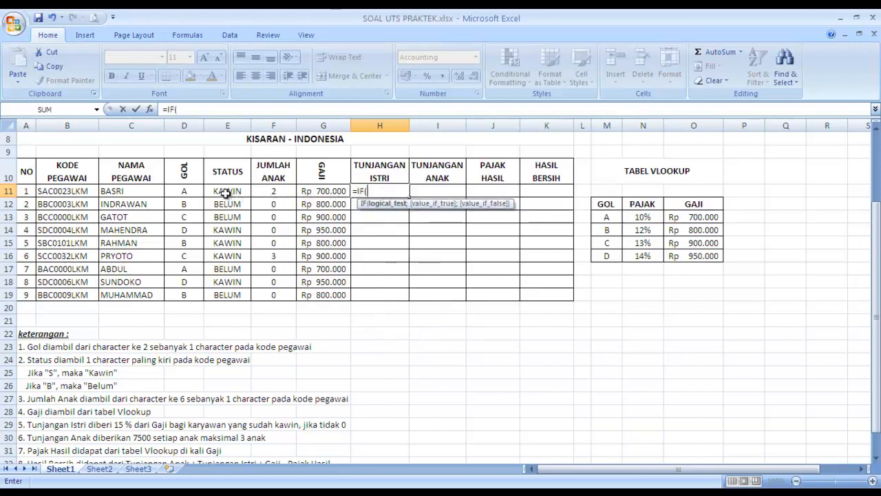
{"action": "left_click", "coordinate": [227, 193]}
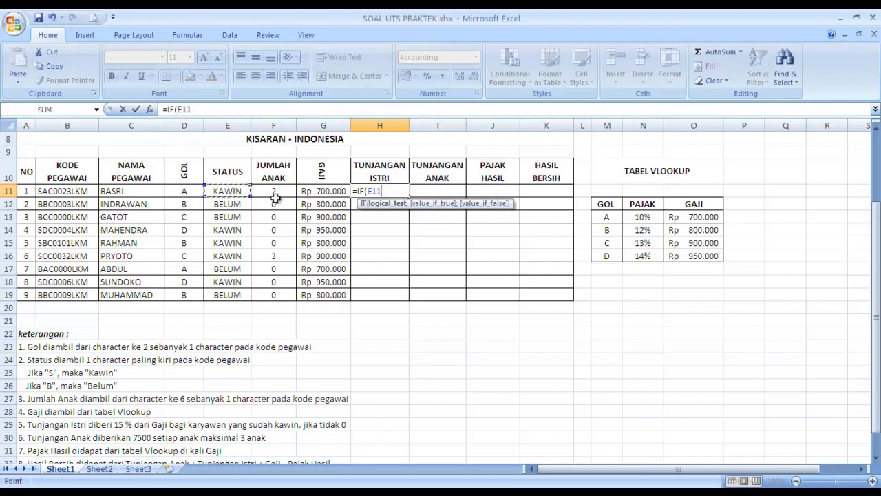
{"action": "type", "text": "=\"KAWIN"}
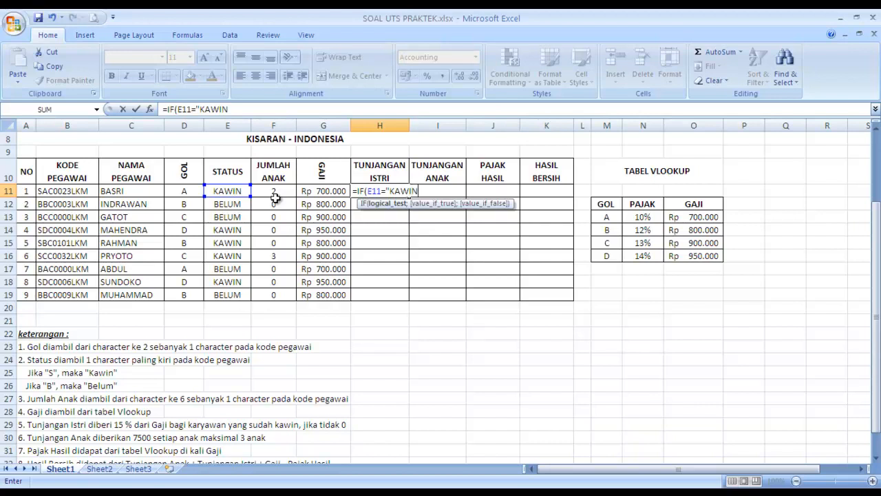
Finish the H11 formula with 15%*G11 as the true result and 0 as the false result, and copy it down through H19.
{"action": "type", "text": "\";15"}
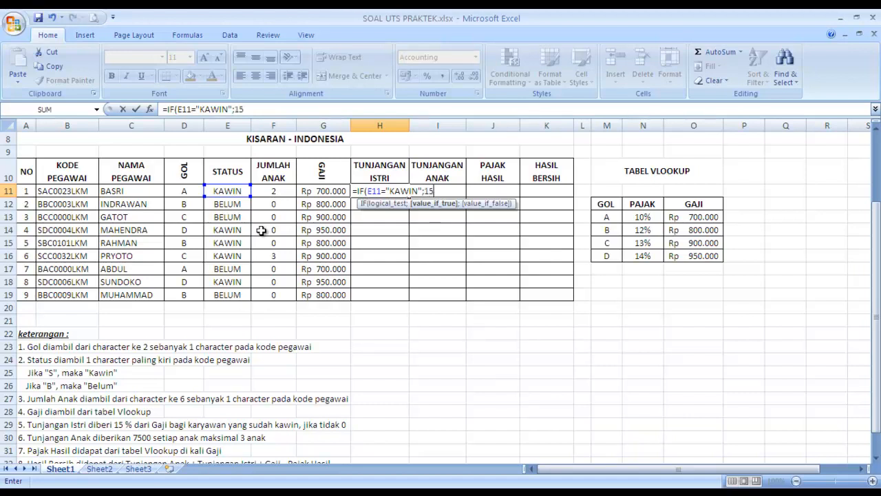
{"action": "type", "text": "%*"}
{"action": "left_click", "coordinate": [311, 191]}
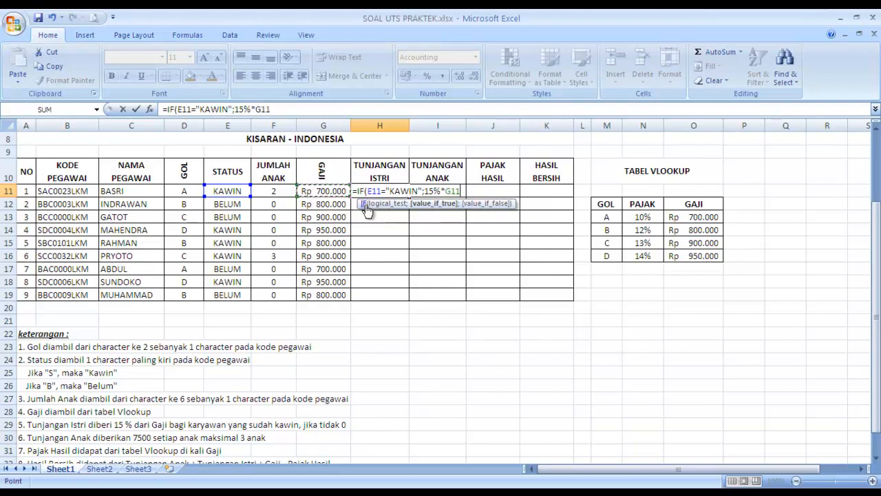
{"action": "type", "text": ";"}
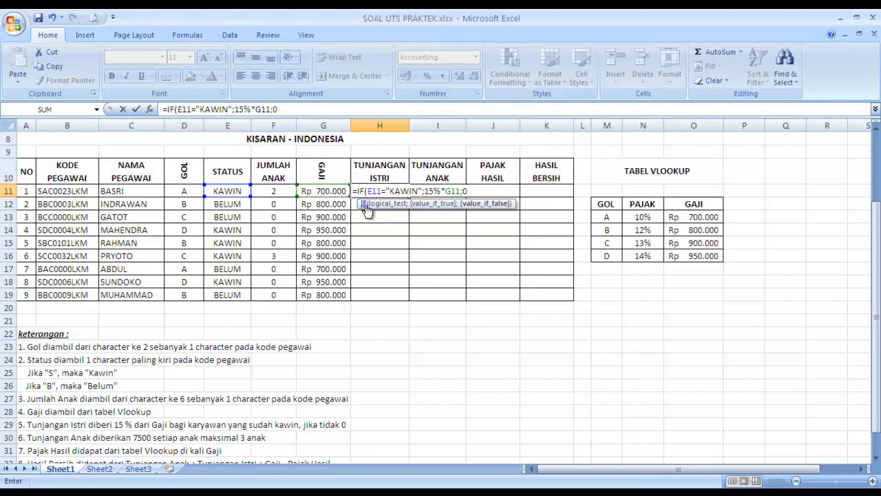
{"action": "type", "text": "0)"}
{"action": "key", "text": "Return"}
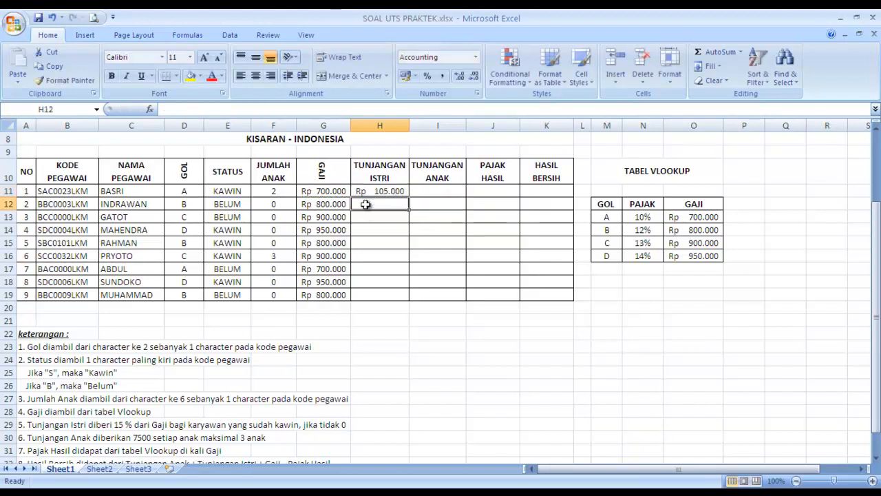
{"action": "left_click", "coordinate": [390, 192]}
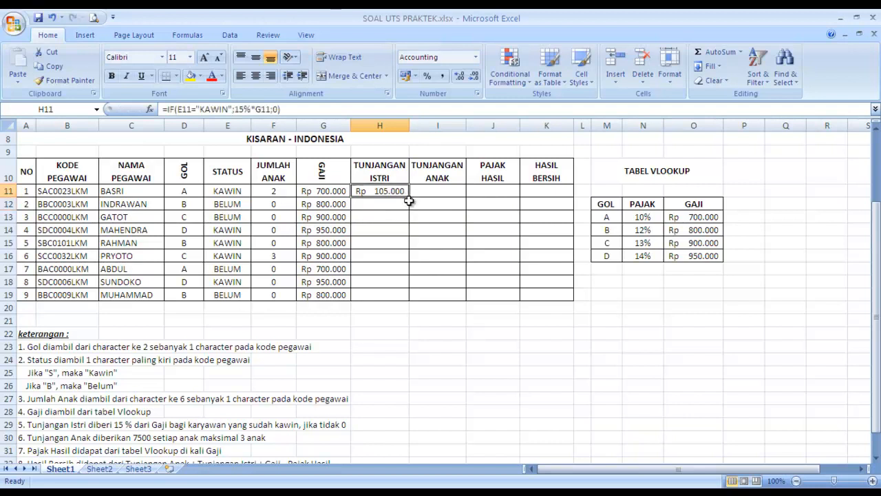
{"action": "left_click_drag", "start_coordinate": [408, 198], "coordinate": [404, 300]}
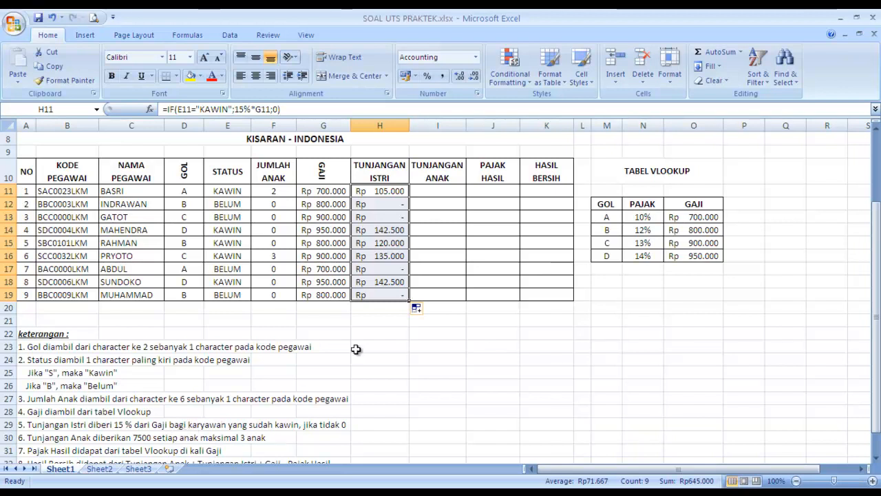
Begin an IF formula in the first TUNJANGAN ANAK cell, I11, with F11>3 as the logical test.
{"action": "left_click", "coordinate": [426, 193]}
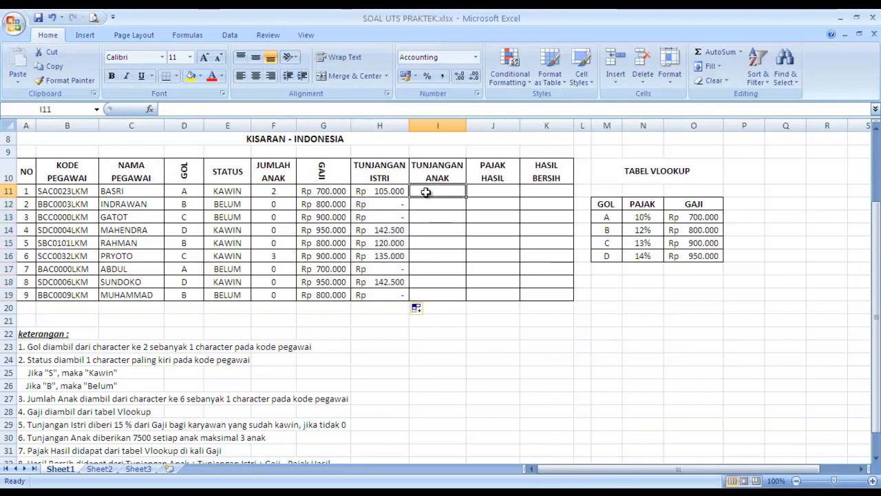
{"action": "type", "text": "=IF"}
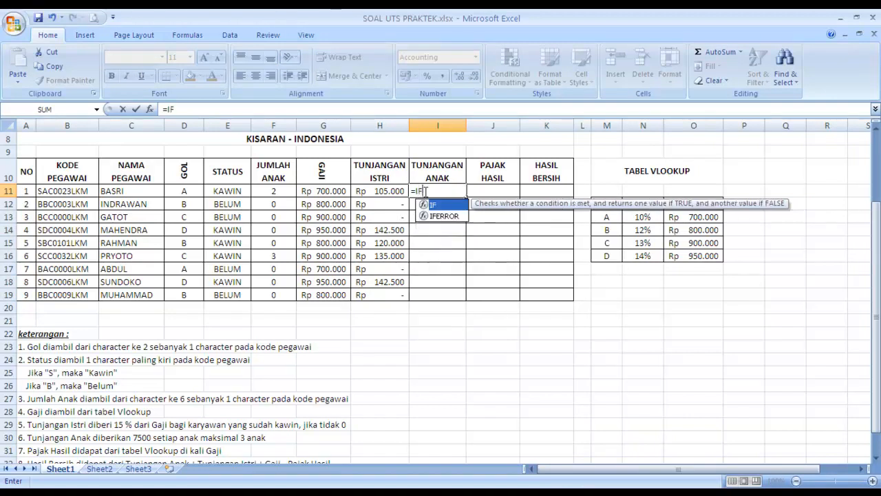
{"action": "type", "text": "("}
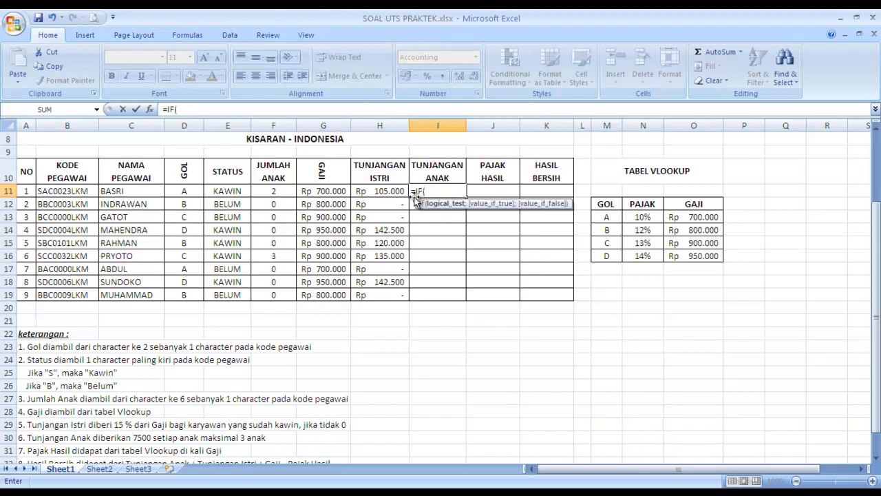
{"action": "left_click", "coordinate": [275, 190]}
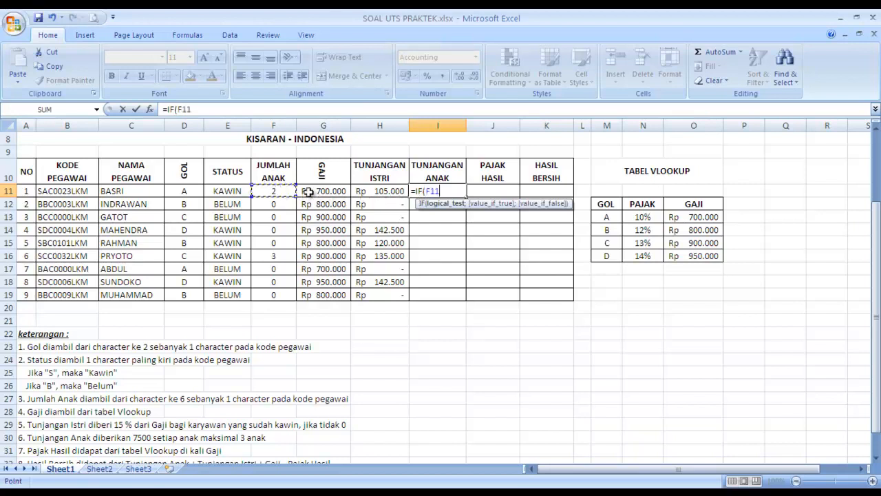
{"action": "type", "text": ">3"}
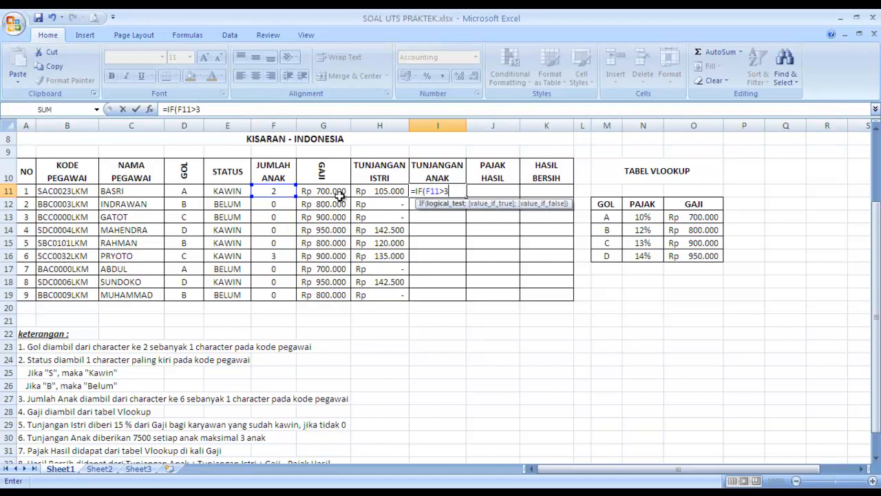
Finish the I11 formula with 7500*3 as the true result and F11*7500 as the false result, and copy it down through I19.
{"action": "type", "text": ";7500*"}
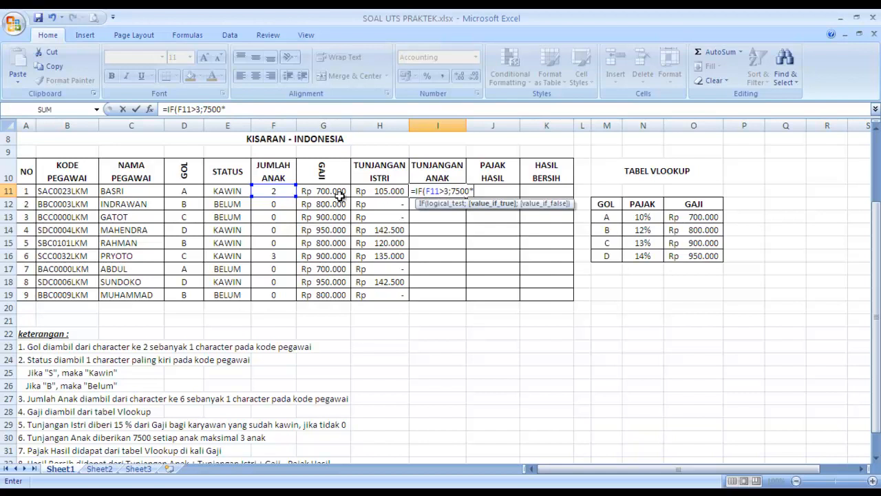
{"action": "type", "text": ";"}
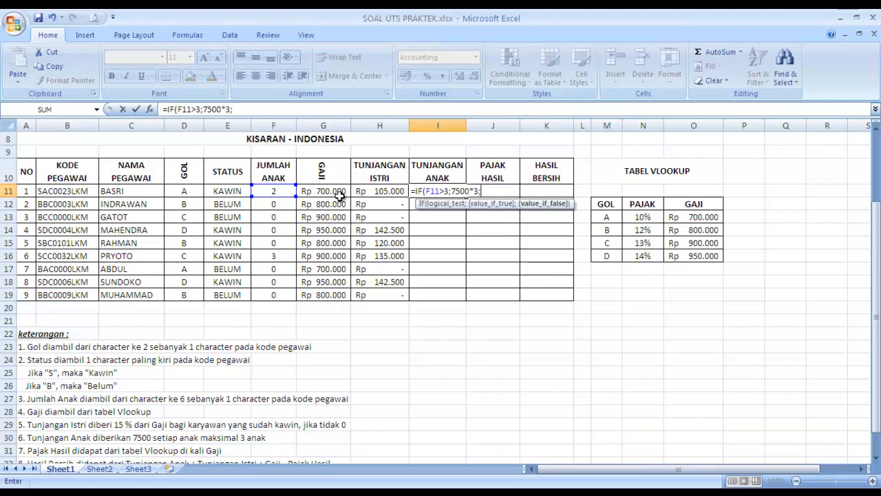
{"action": "left_click", "coordinate": [281, 192]}
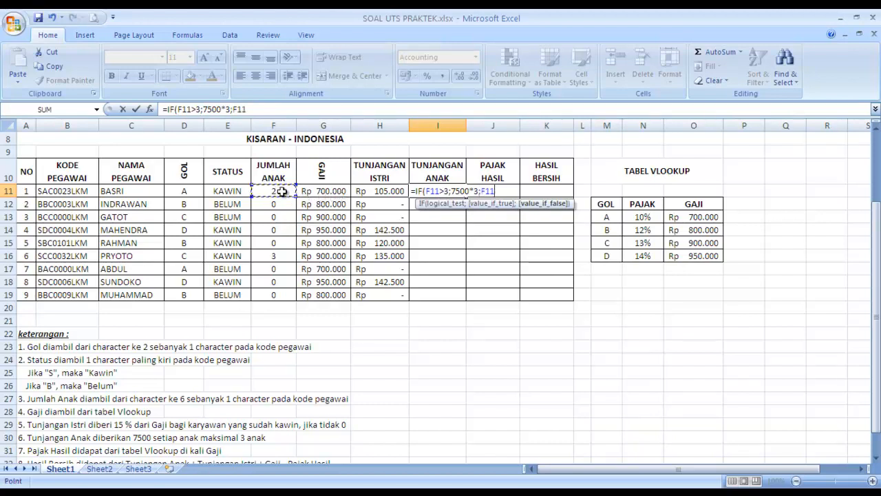
{"action": "type", "text": "*7500"}
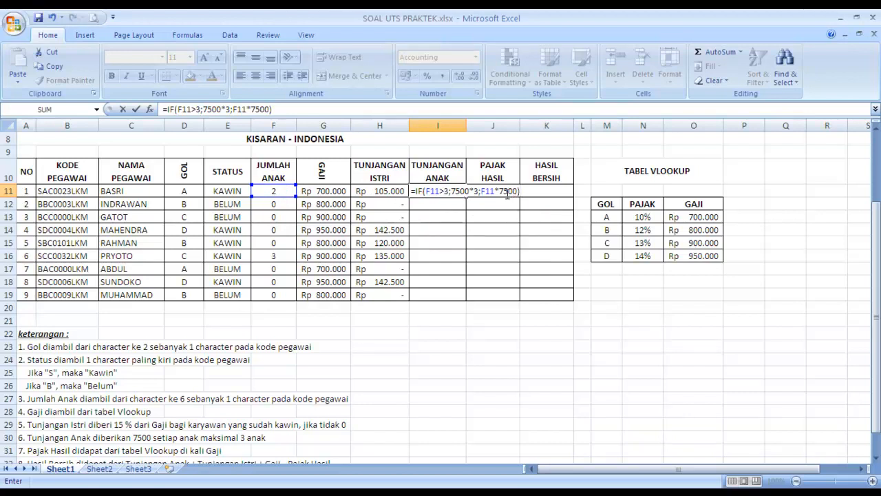
{"action": "key", "text": "Return"}
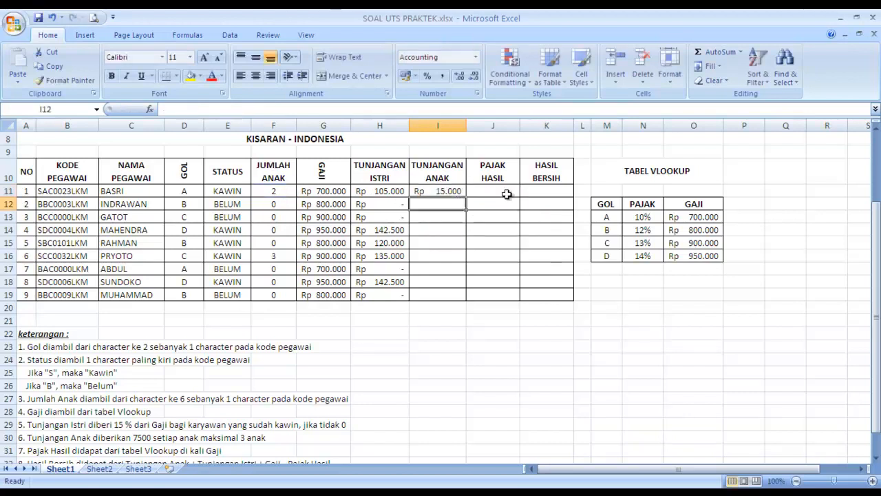
{"action": "left_click", "coordinate": [457, 193]}
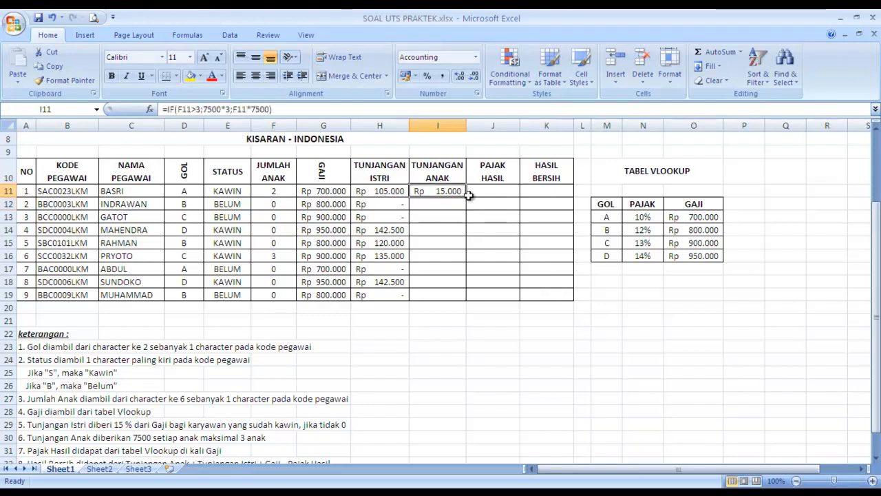
{"action": "left_click_drag", "start_coordinate": [467, 199], "coordinate": [466, 300]}
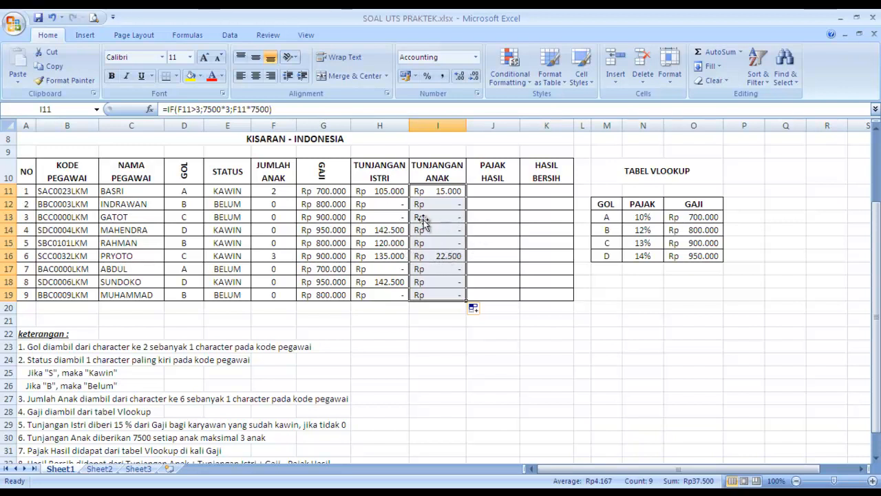
Begin a VLOOKUP formula in the first PAJAK HASIL cell, J11, with D11 as the lookup value.
{"action": "left_click", "coordinate": [491, 193]}
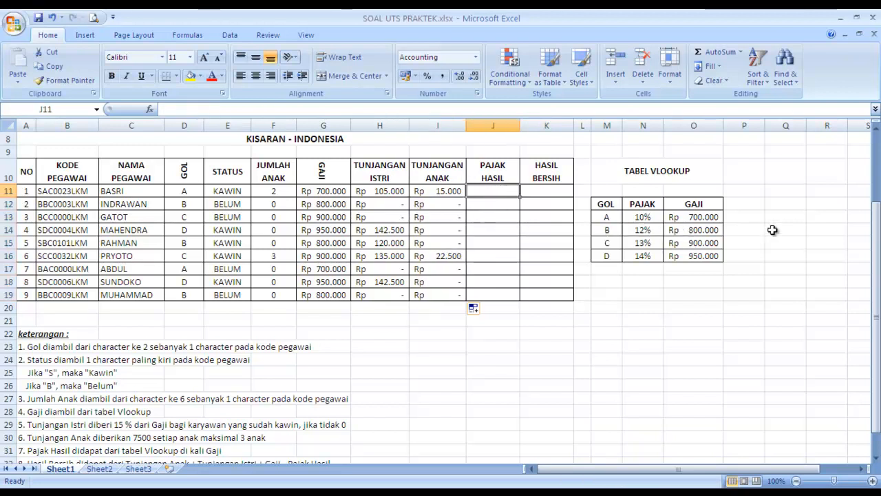
{"action": "left_click_drag", "start_coordinate": [877, 210], "coordinate": [878, 215]}
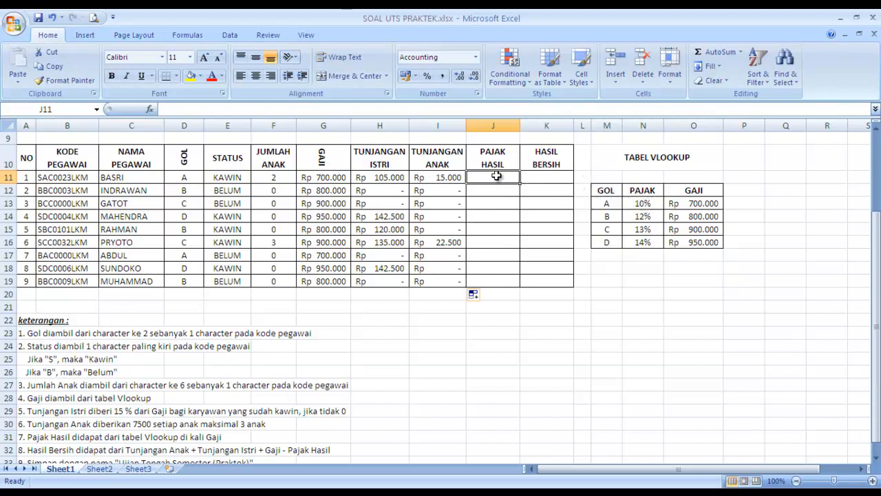
{"action": "type", "text": "=VLOOKU"}
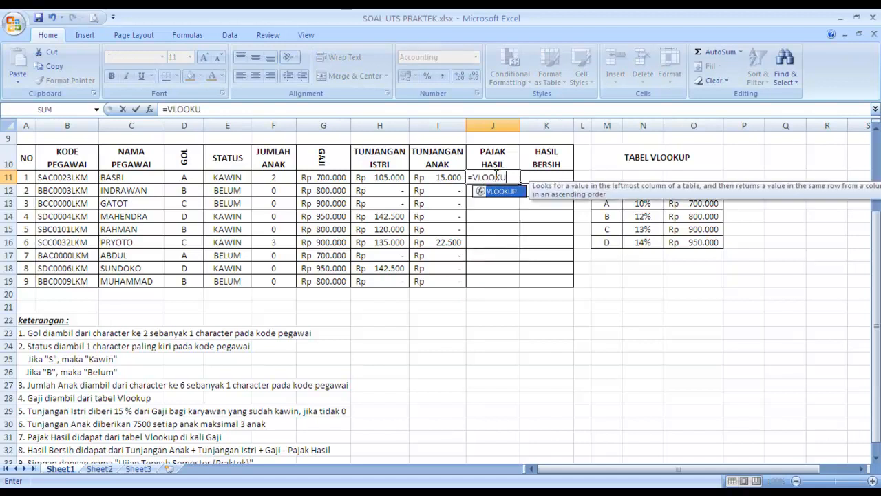
{"action": "type", "text": "P("}
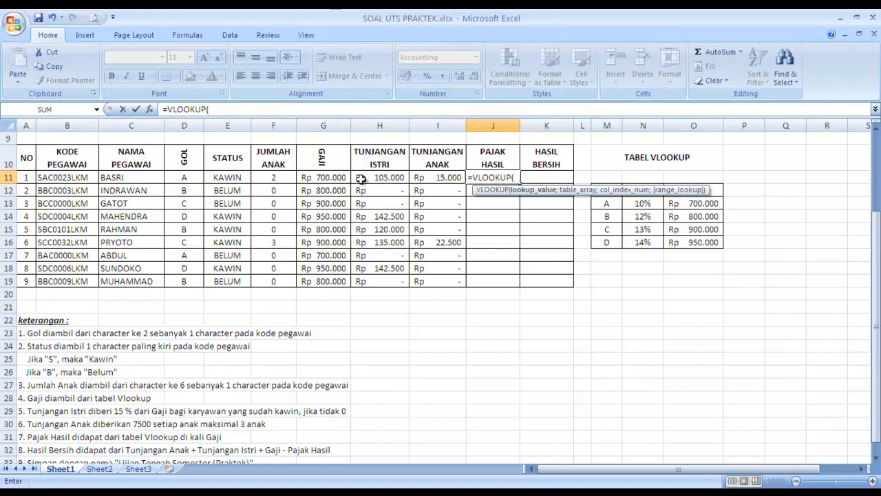
{"action": "left_click", "coordinate": [182, 177]}
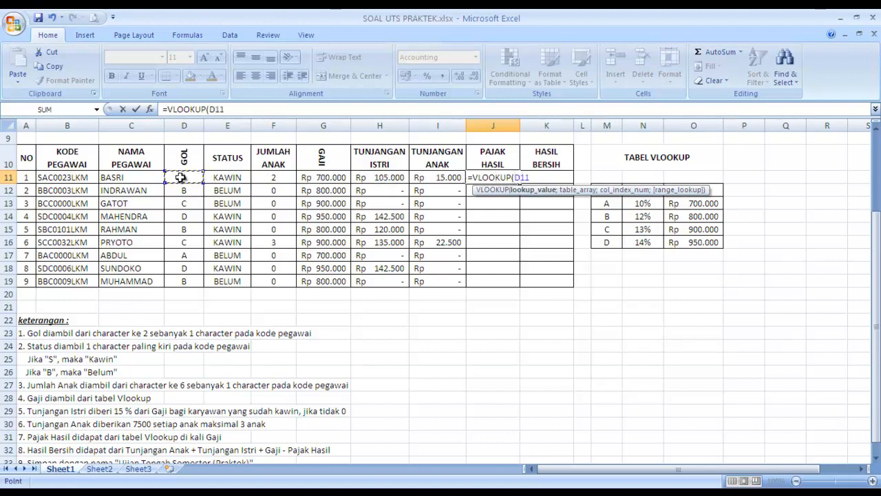
{"action": "type", "text": ";"}
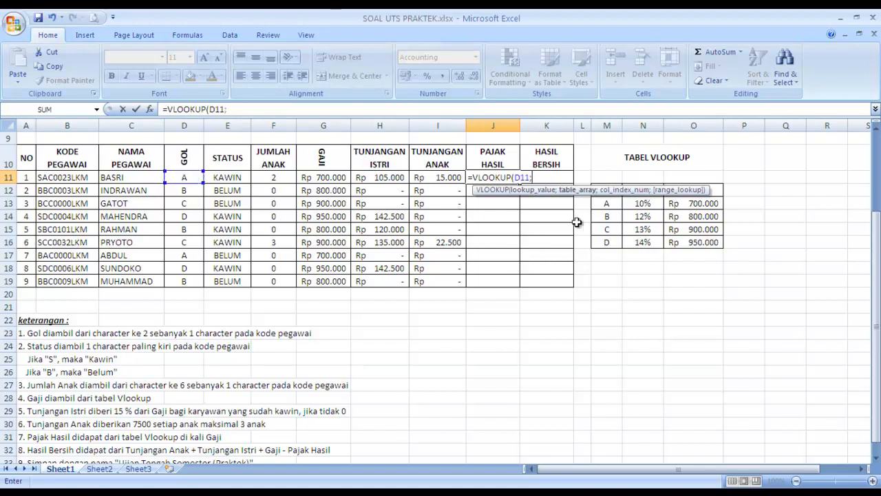
Finish the J11 VLOOKUP with the absolute range $M$13:$O$16 and column index 2, multiplied by G11, and copy it down through J19.
{"action": "left_click", "coordinate": [609, 205]}
{"action": "left_click_drag", "start_coordinate": [609, 205], "coordinate": [710, 243]}
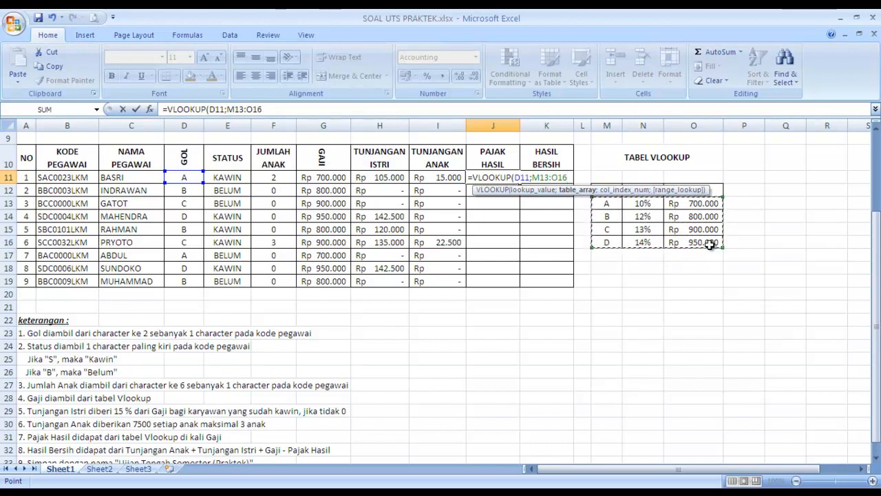
{"action": "key", "text": "F4"}
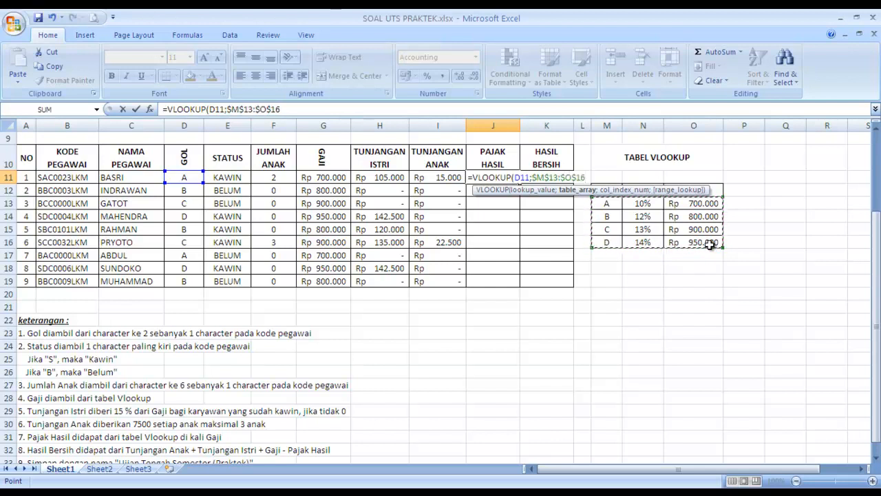
{"action": "type", "text": ";2)*"}
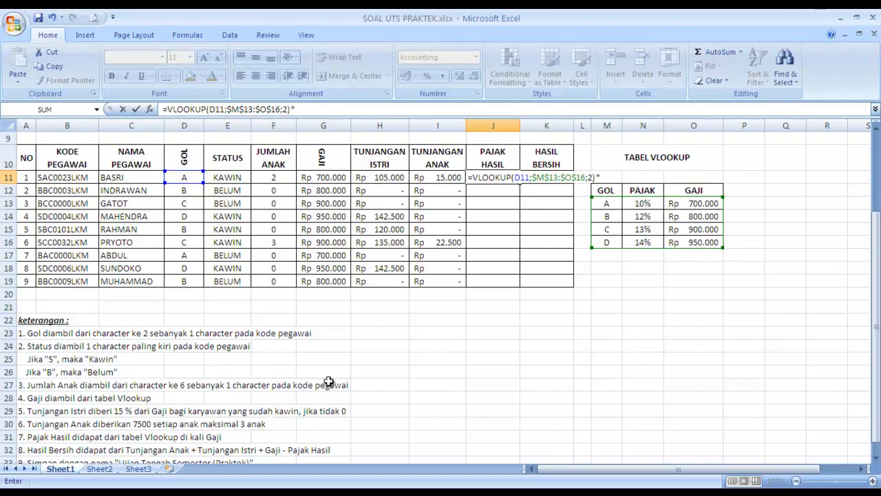
{"action": "left_click", "coordinate": [313, 177]}
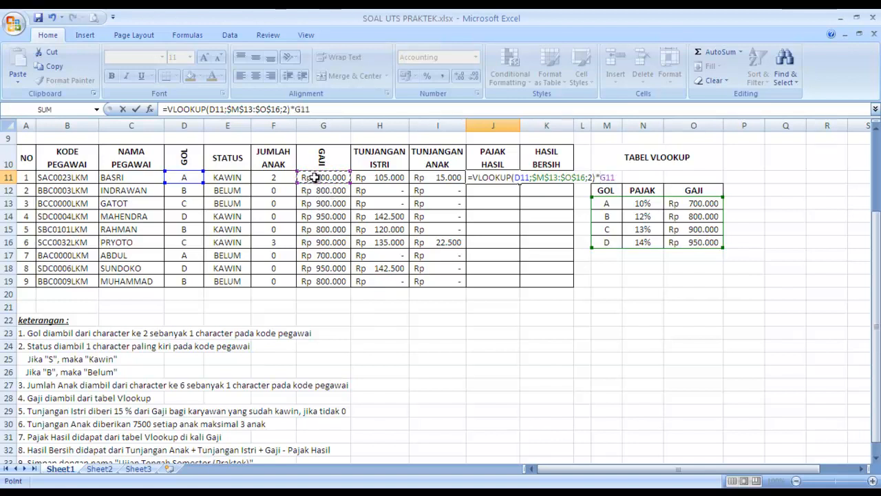
{"action": "key", "text": "Return"}
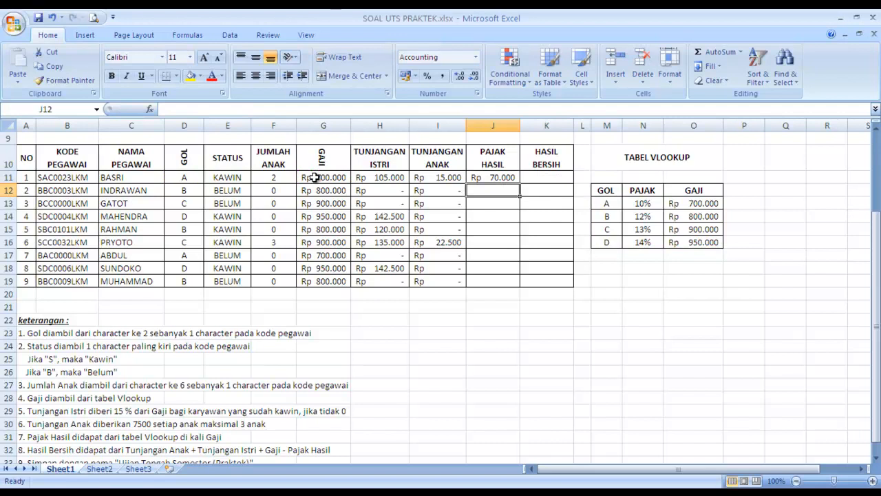
{"action": "left_click", "coordinate": [497, 177]}
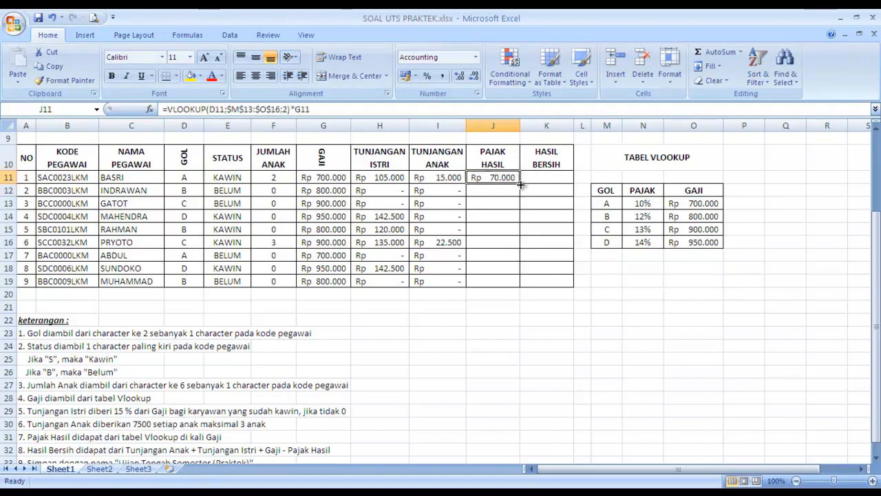
{"action": "left_click_drag", "start_coordinate": [521, 182], "coordinate": [521, 286]}
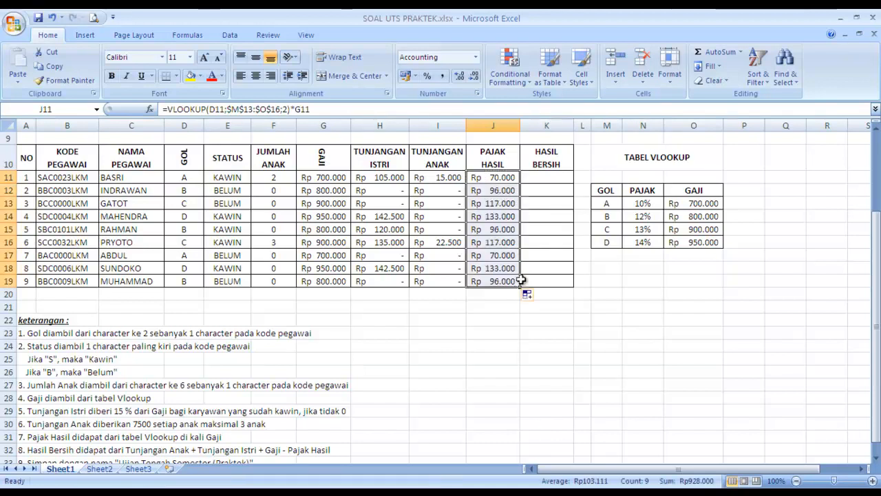
Enter =SUM(G11:I11)-J11 in the first HASIL BERSIH cell, K11, and copy it down through K19.
{"action": "left_click", "coordinate": [541, 178]}
{"action": "type", "text": "="}
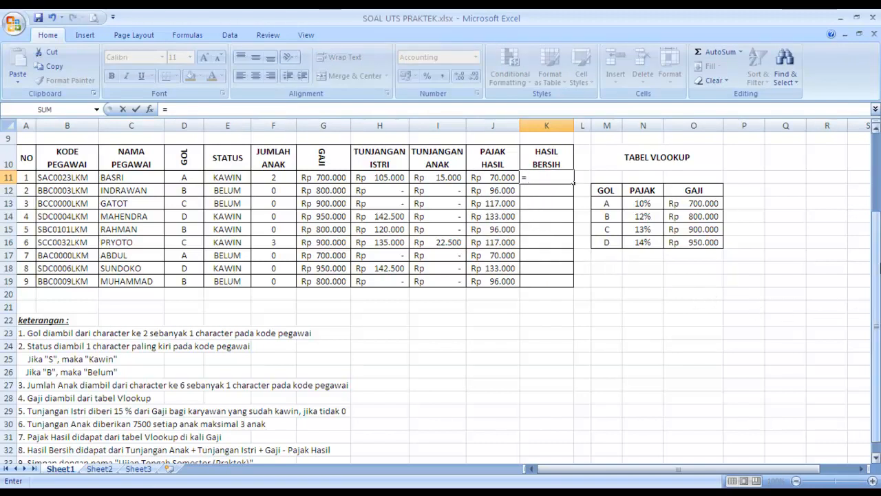
{"action": "left_click_drag", "start_coordinate": [877, 270], "coordinate": [878, 273]}
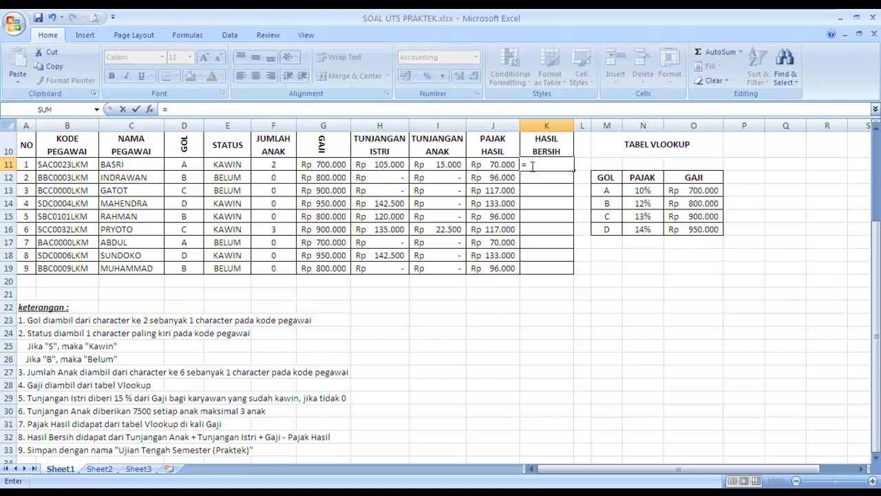
{"action": "type", "text": "SUM("}
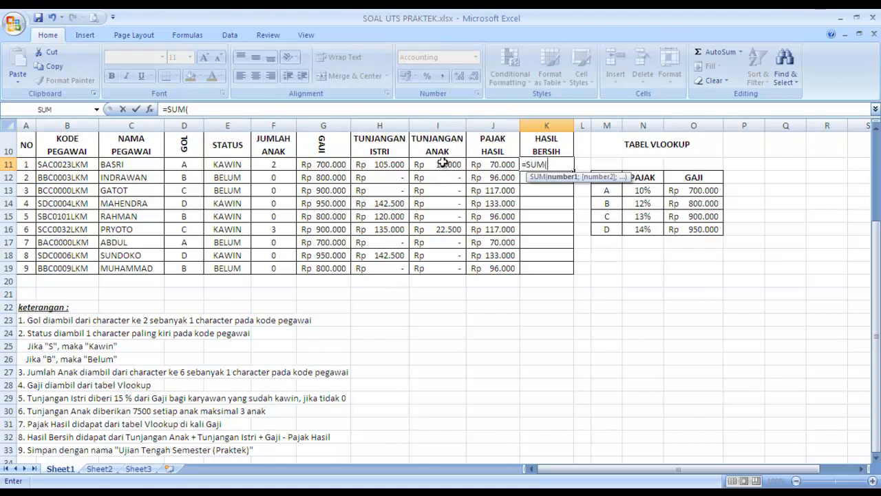
{"action": "left_click_drag", "start_coordinate": [444, 168], "coordinate": [334, 164]}
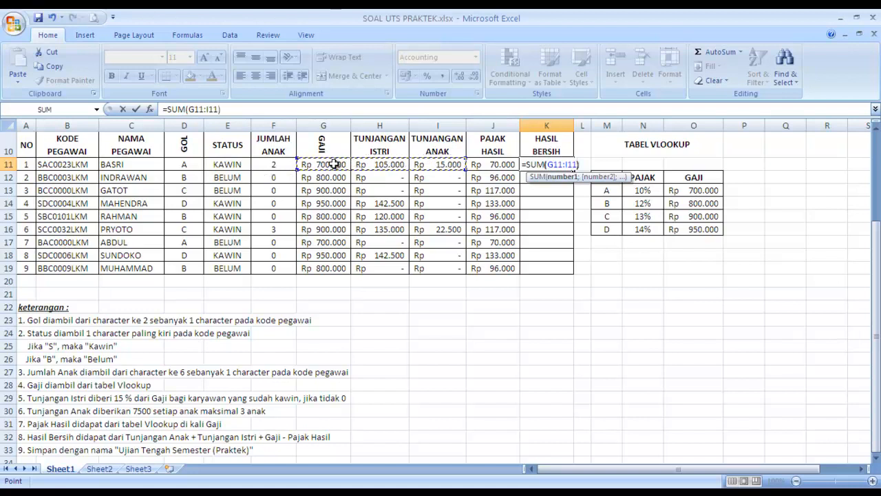
{"action": "type", "text": ")"}
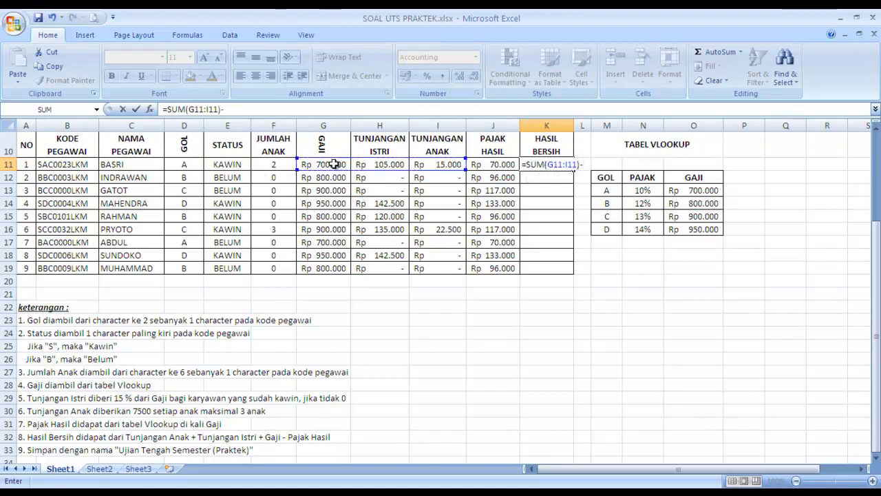
{"action": "left_click", "coordinate": [488, 164]}
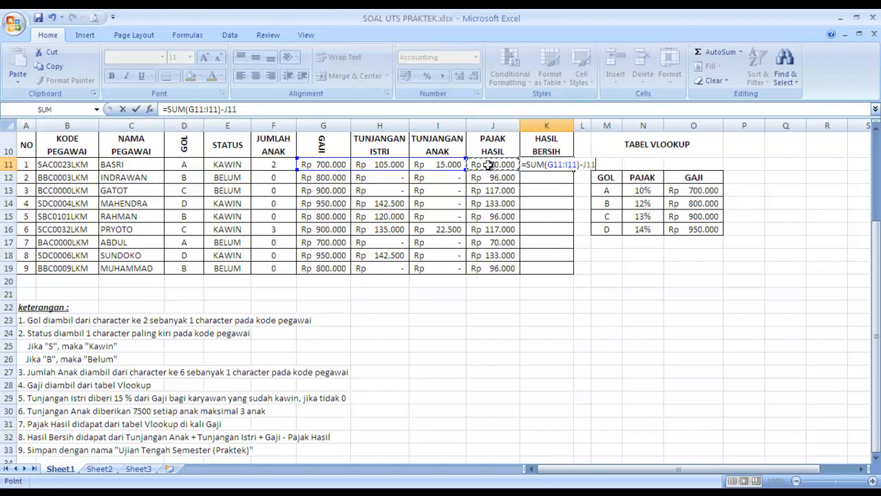
{"action": "key", "text": "Return"}
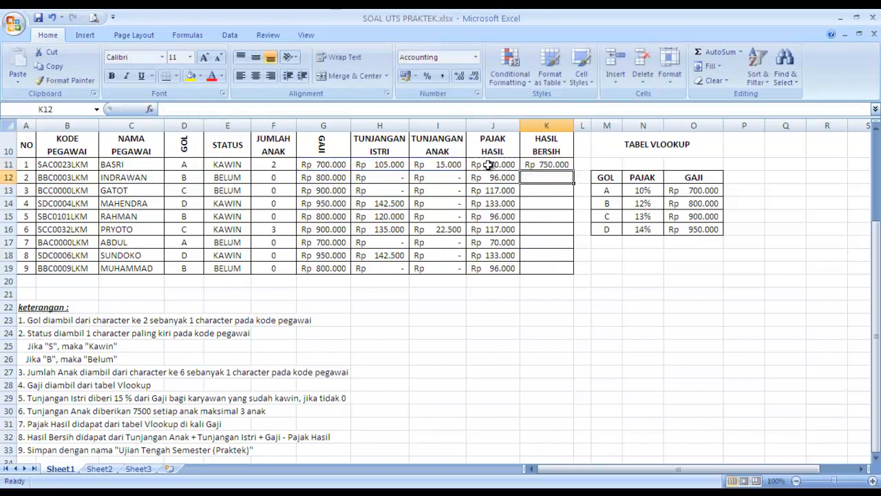
{"action": "left_click", "coordinate": [557, 165]}
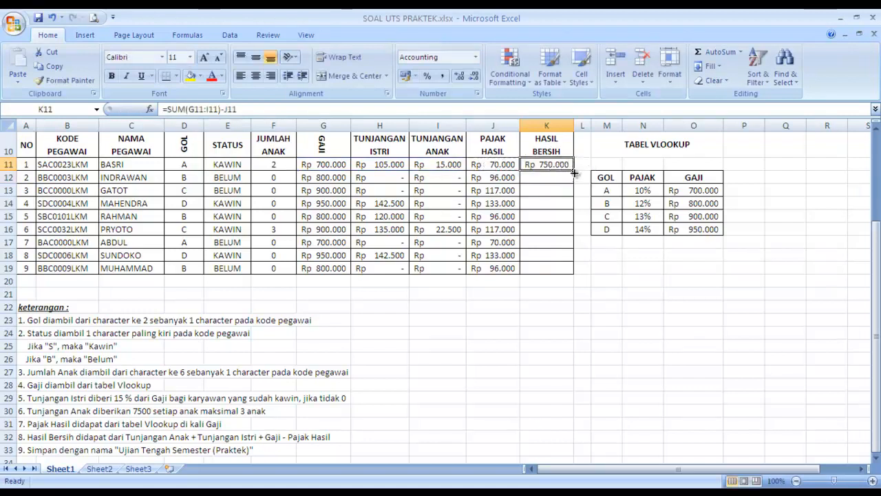
{"action": "left_click_drag", "start_coordinate": [574, 174], "coordinate": [559, 271]}
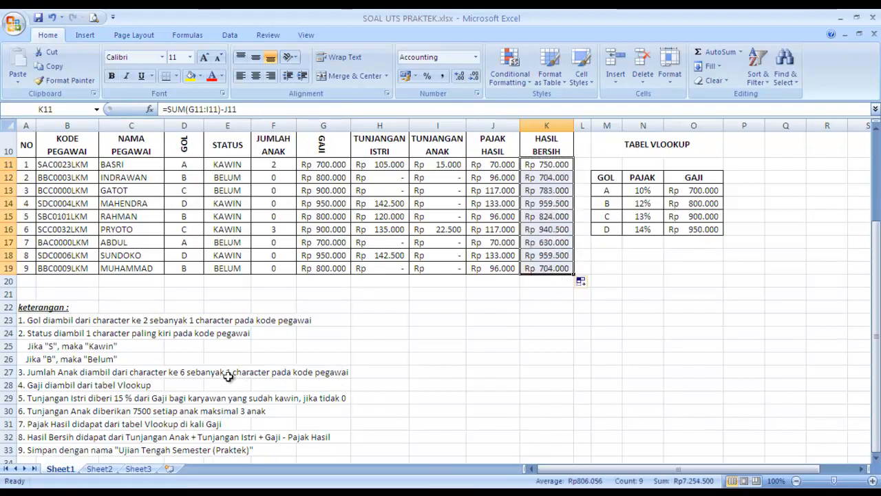